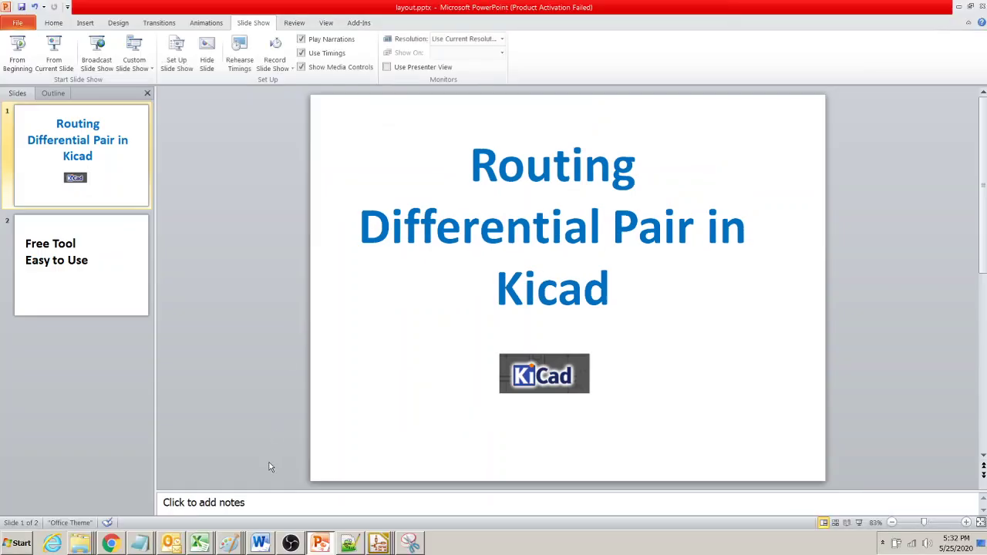
- Bring the KiCad project window to the front
click(378, 544)
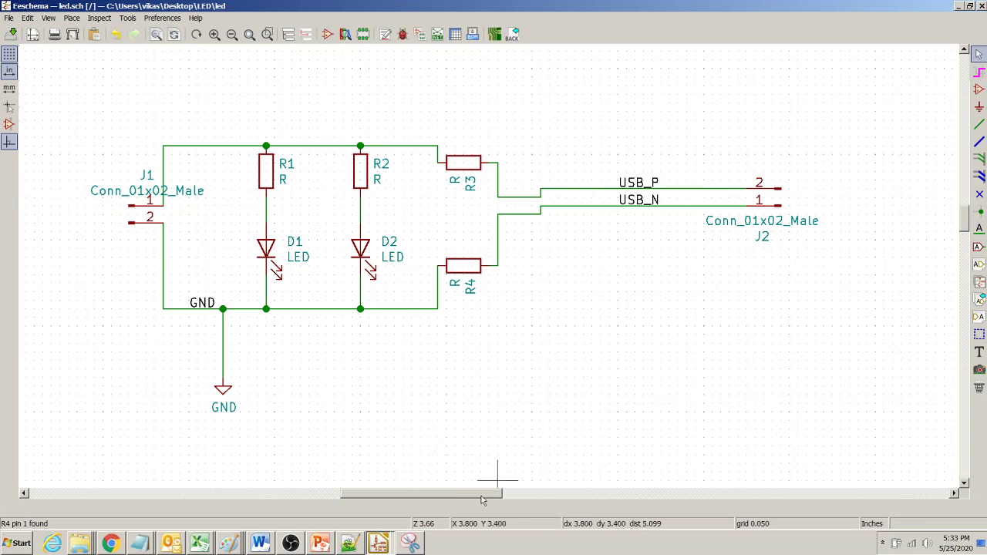
- In the zoomed-in board, route a track from R3's left pad to J2's upper pad
key(alt+Tab)
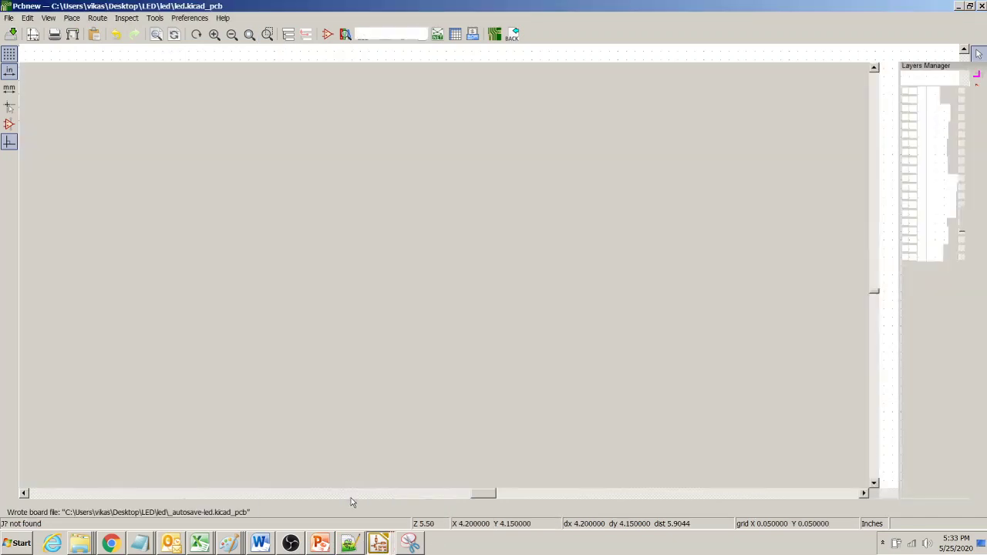
click(193, 35)
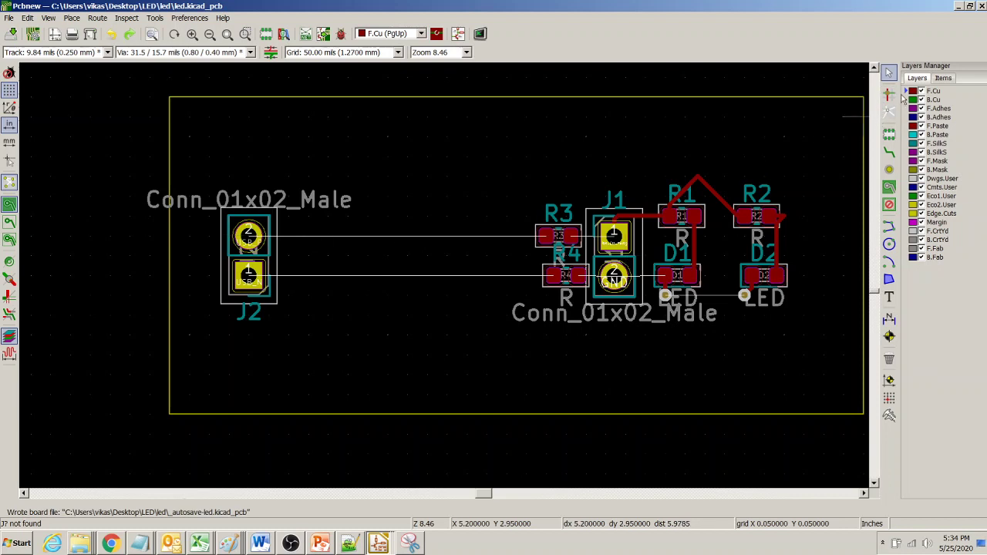
click(889, 152)
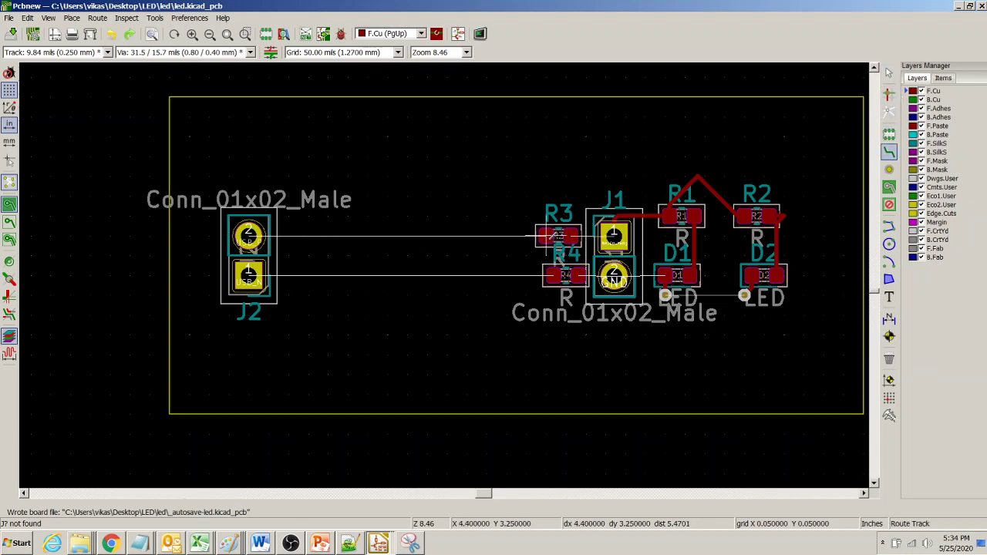
click(546, 235)
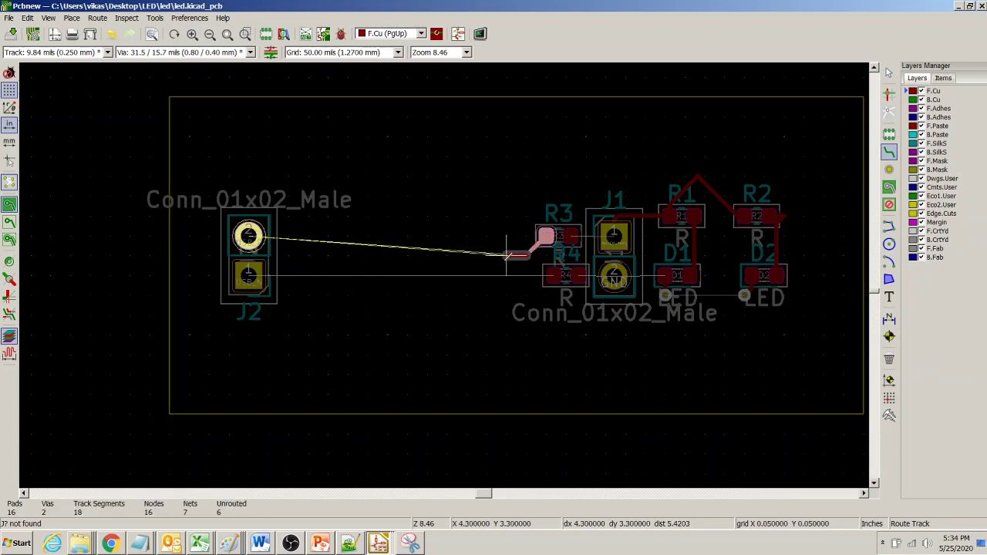
click(251, 235)
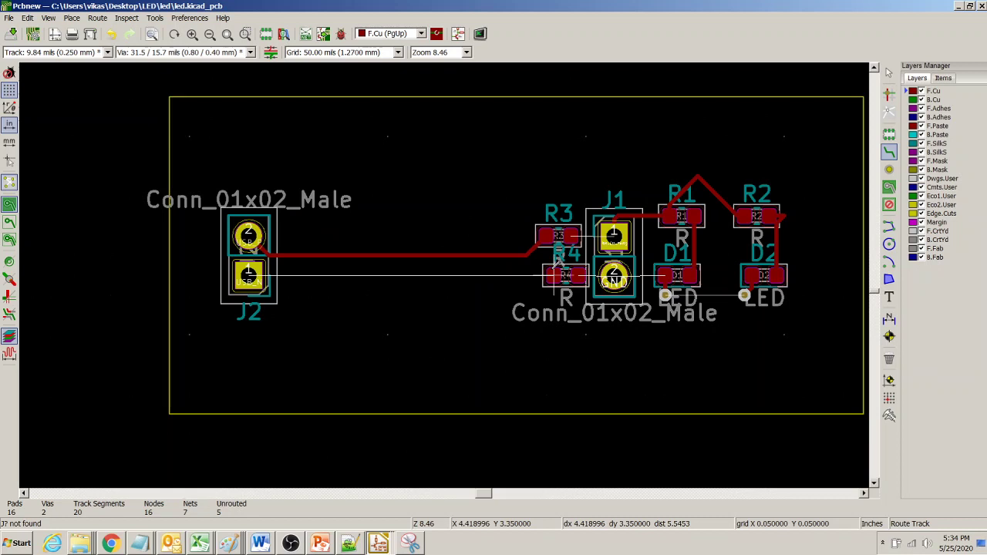
- Route a track from R4's left pad to J2's lower pad
click(554, 274)
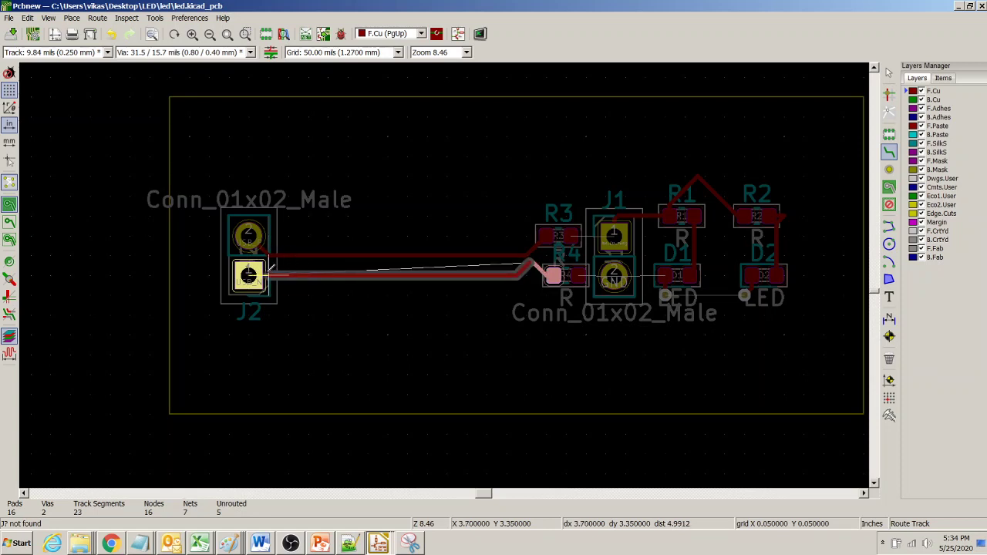
click(248, 275)
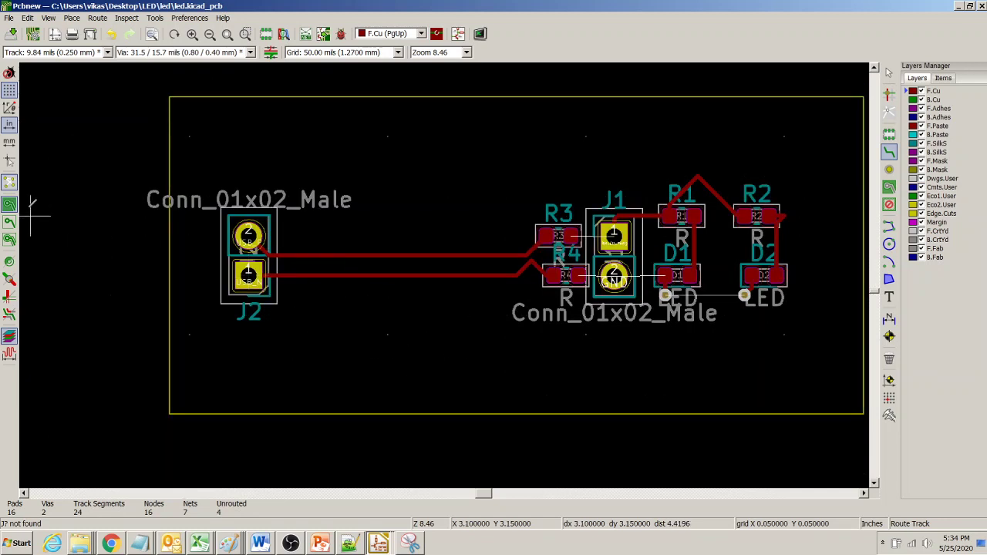
click(388, 276)
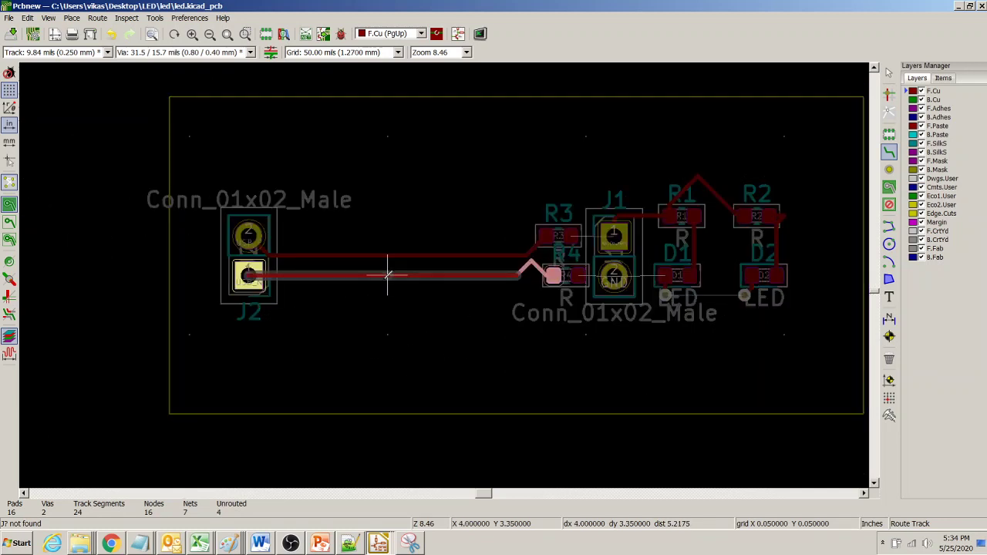
key(Escape)
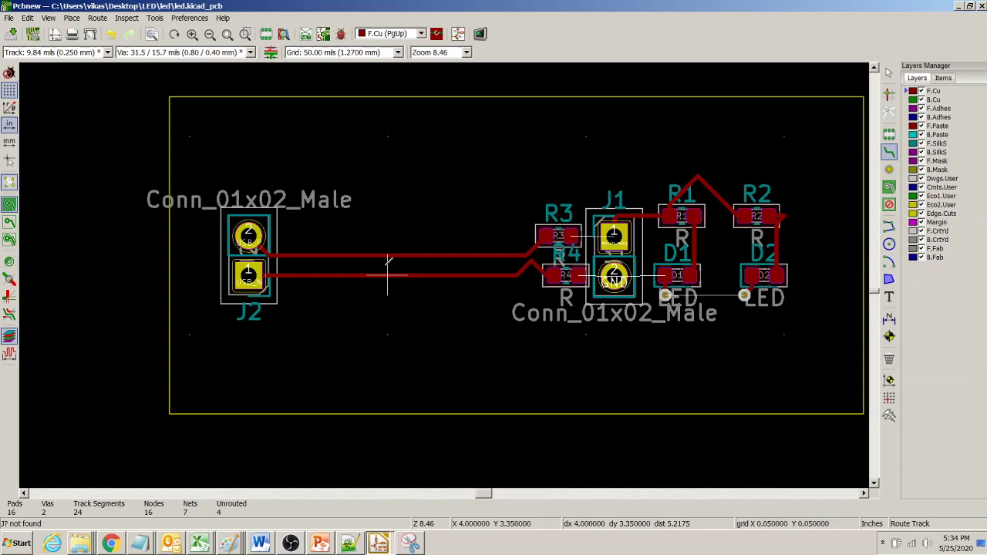
- Set the grid to 100.00 mils, then start and abandon a route on the J2–R4 track
click(378, 52)
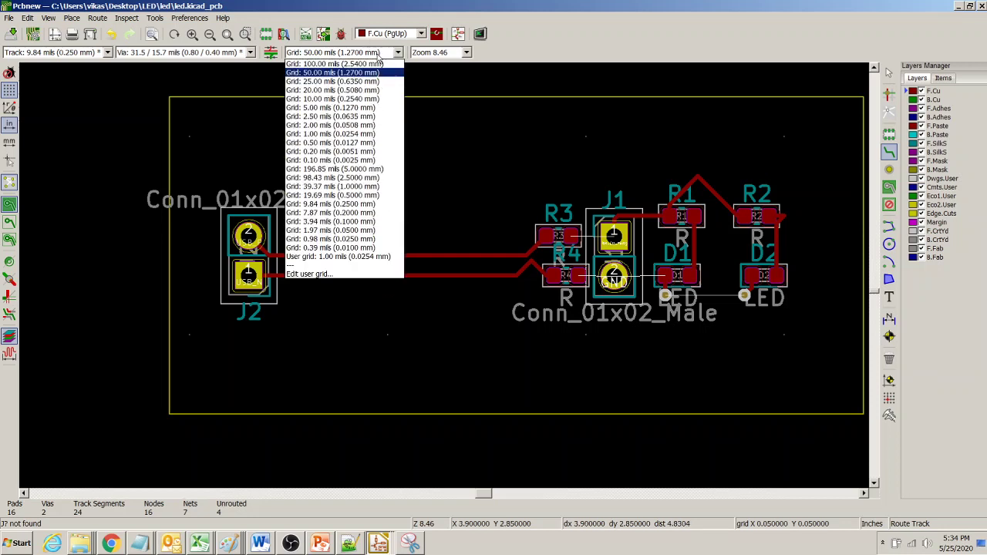
click(375, 64)
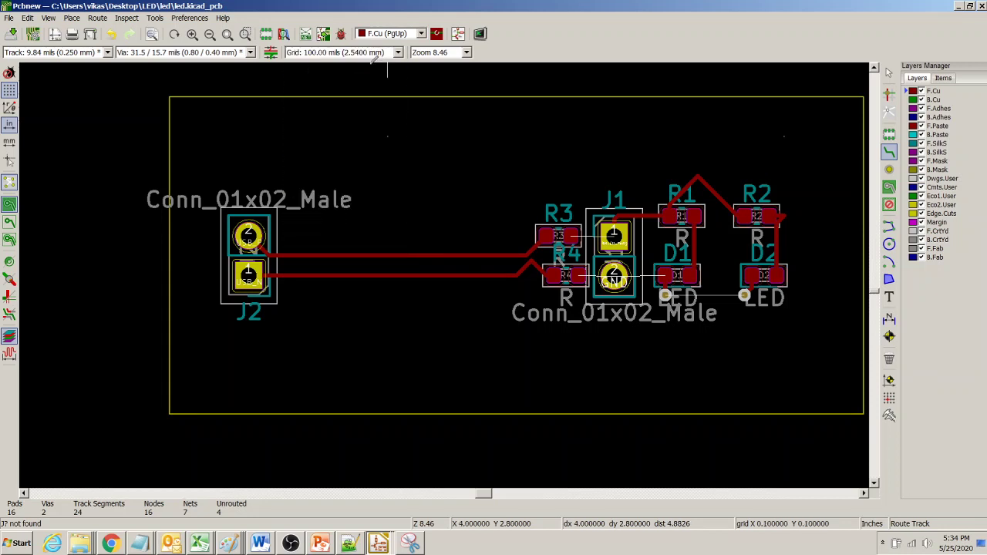
click(415, 275)
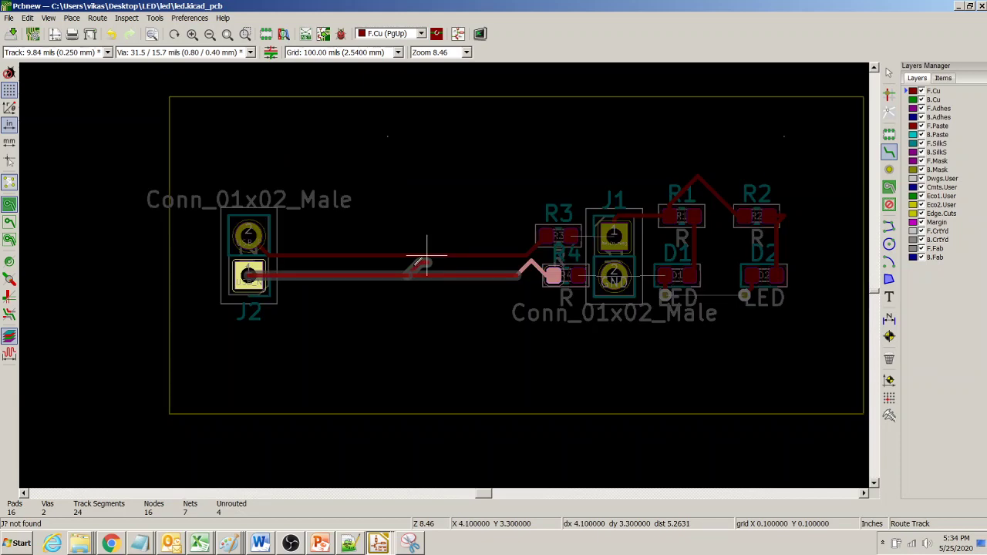
key(Escape)
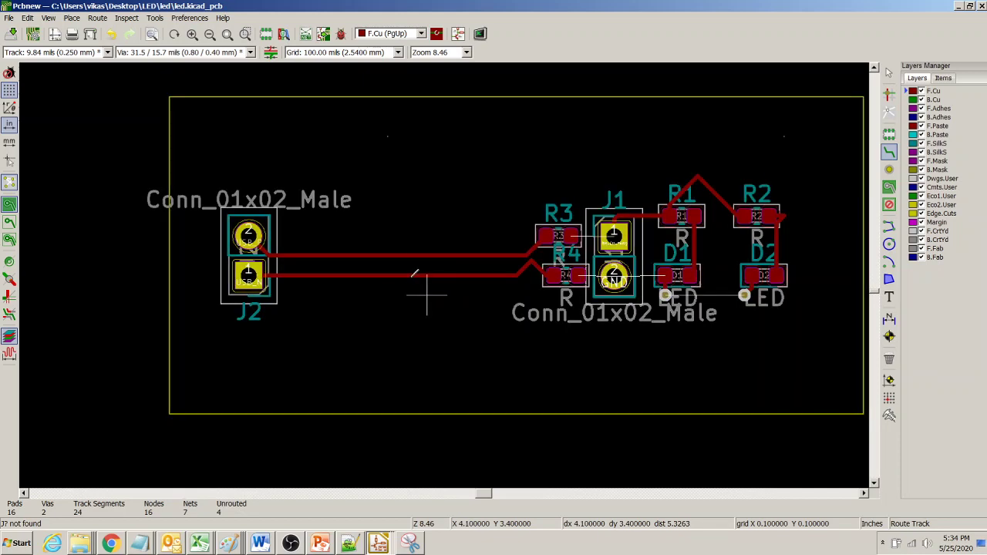
click(415, 274)
right_click(417, 282)
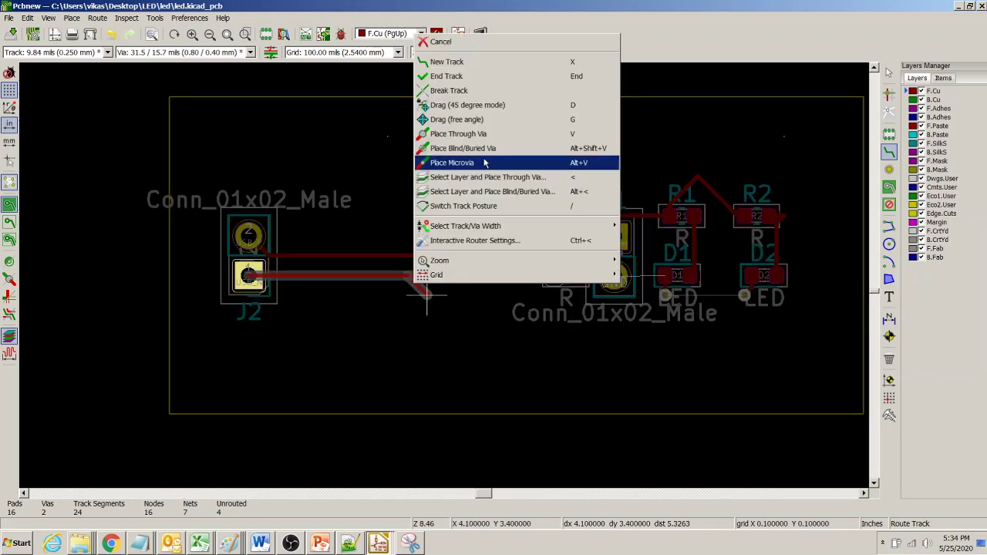
click(461, 45)
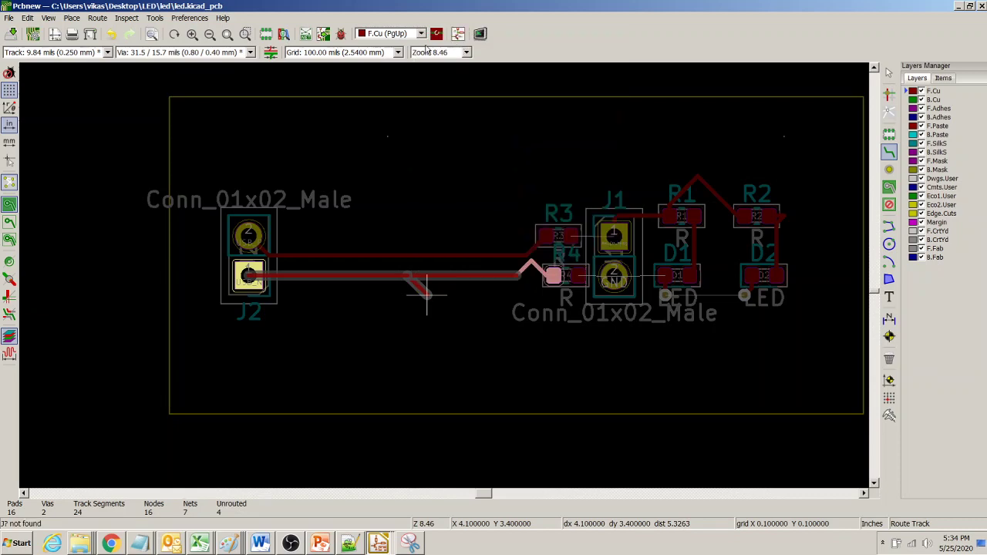
- Enter a grid origin X of 2 in Grid Settings and close the dialog
click(398, 52)
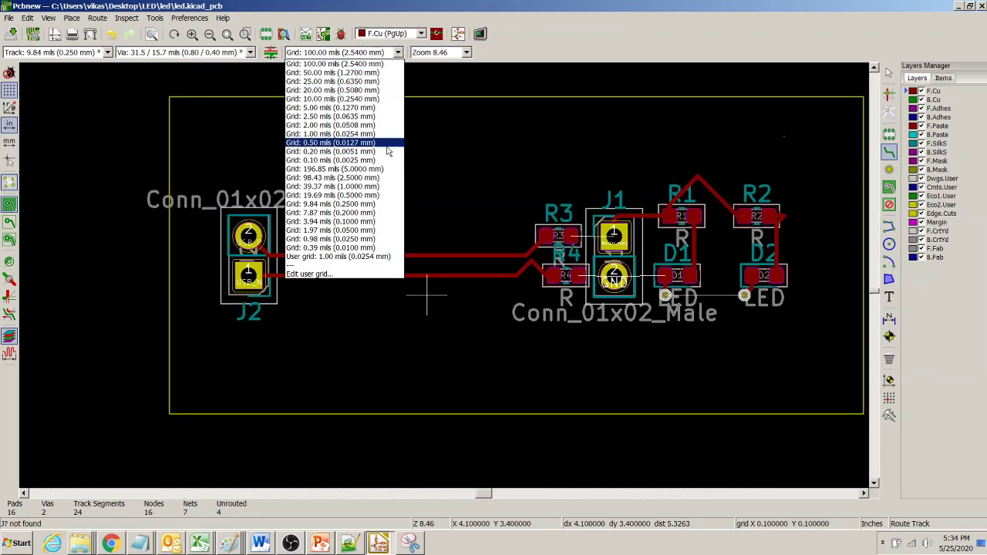
click(325, 276)
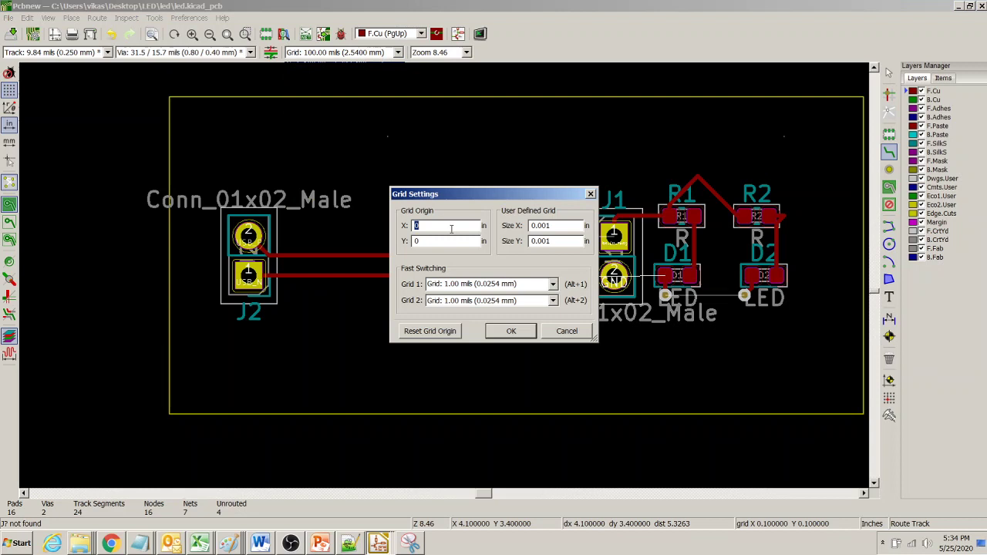
text(2)
key(Tab)
key(Return)
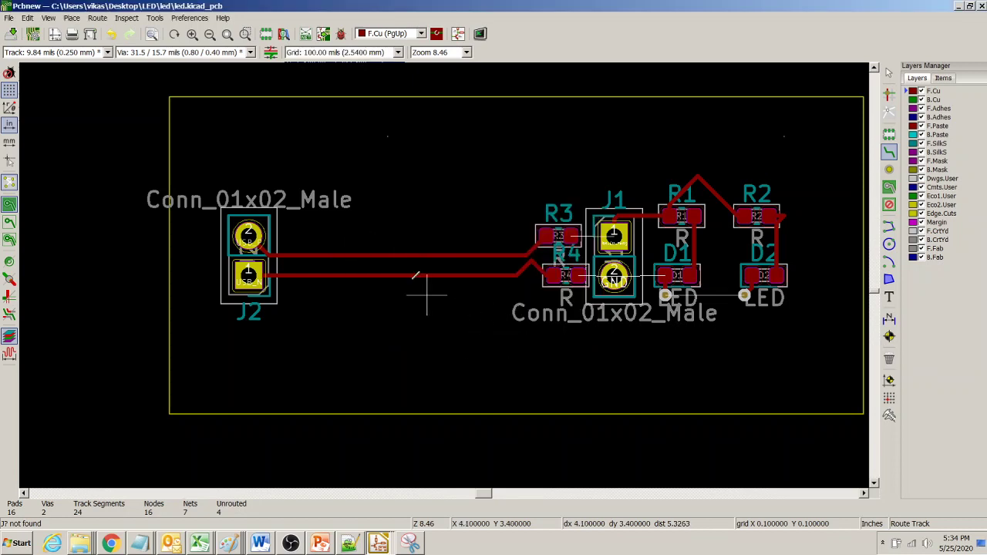
- Change the grid to 5.00 mils
click(397, 52)
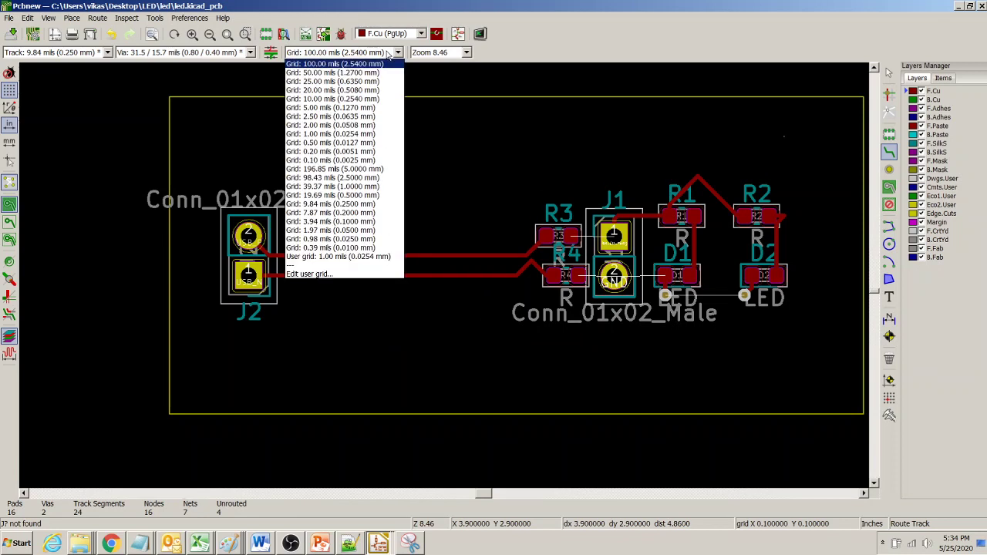
click(316, 107)
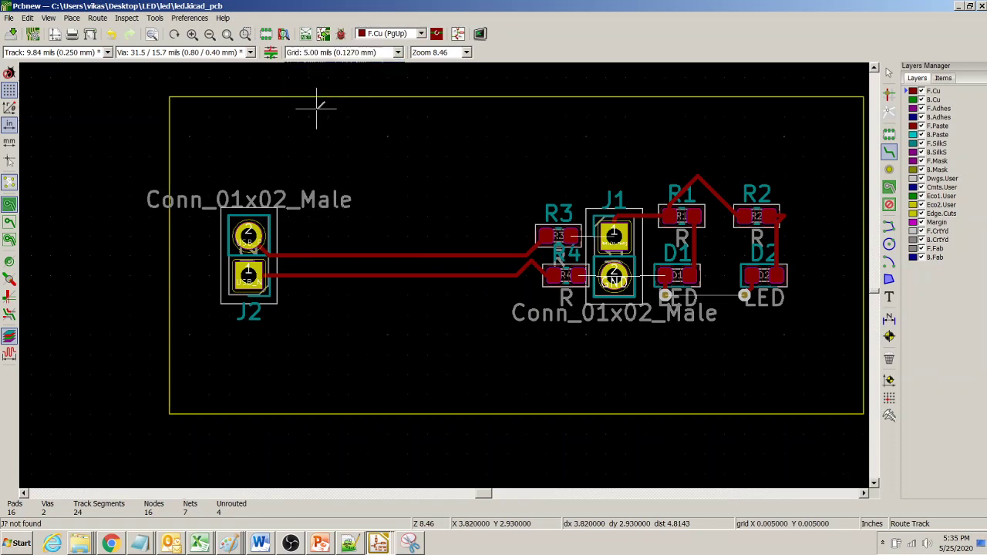
click(405, 275)
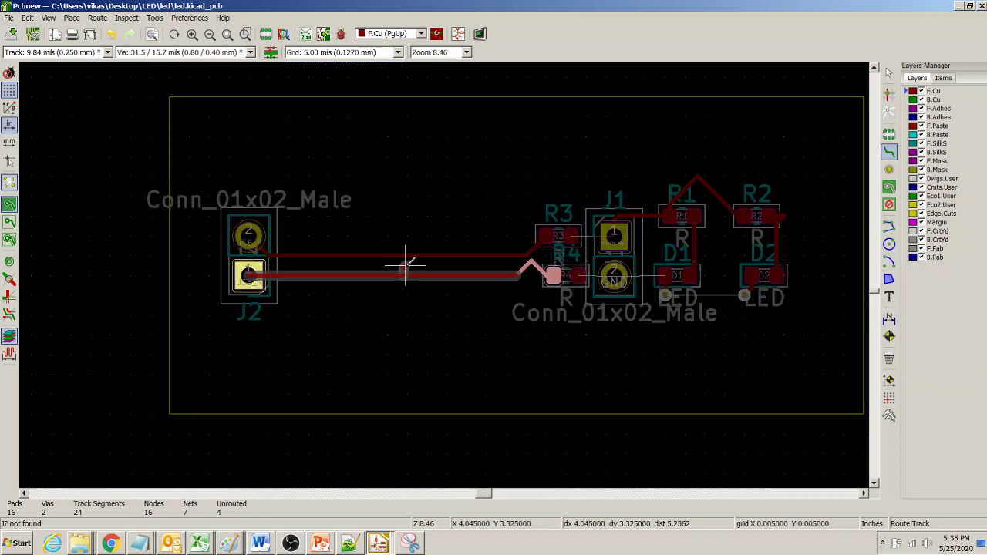
key(Escape)
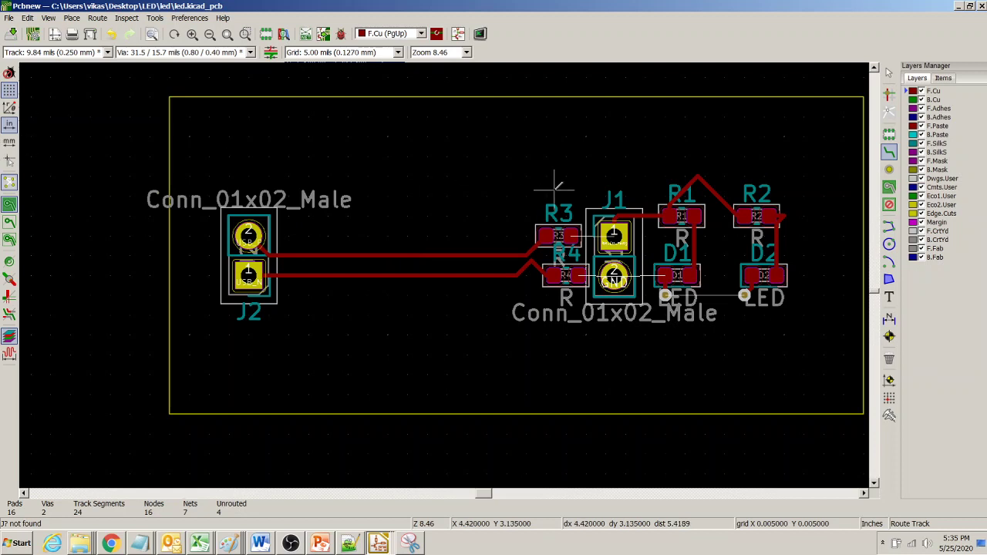
- Delete the lower USB_N track running from J2
click(888, 72)
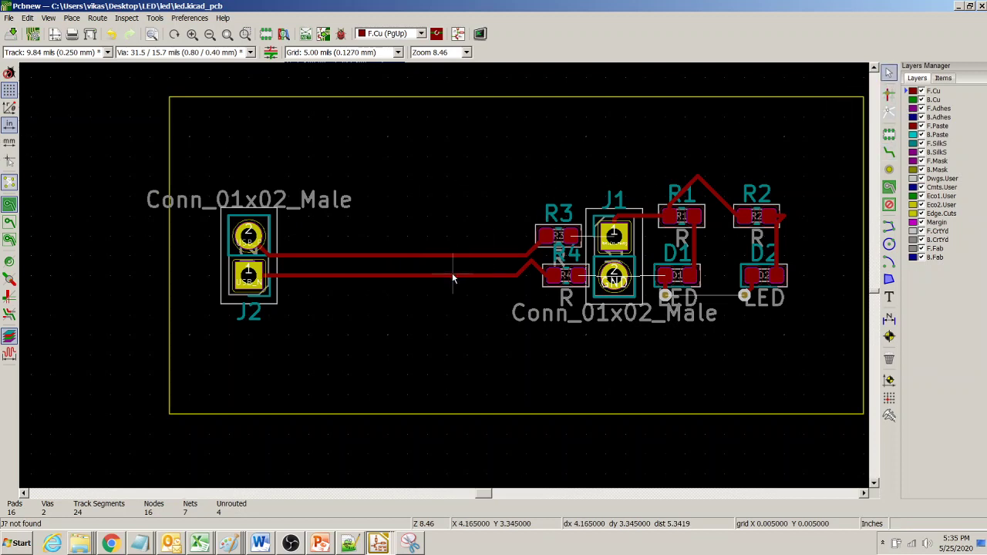
click(876, 67)
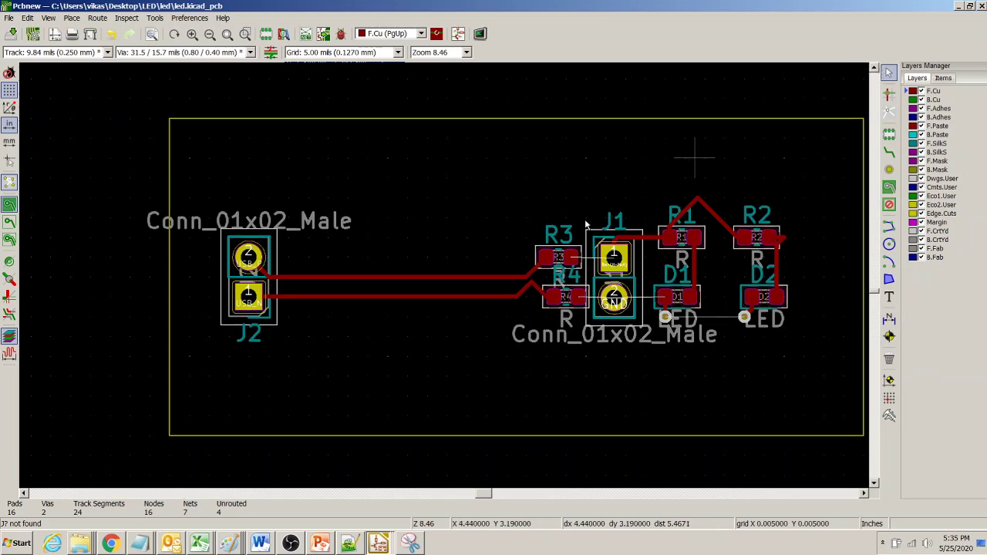
click(475, 297)
key(Delete)
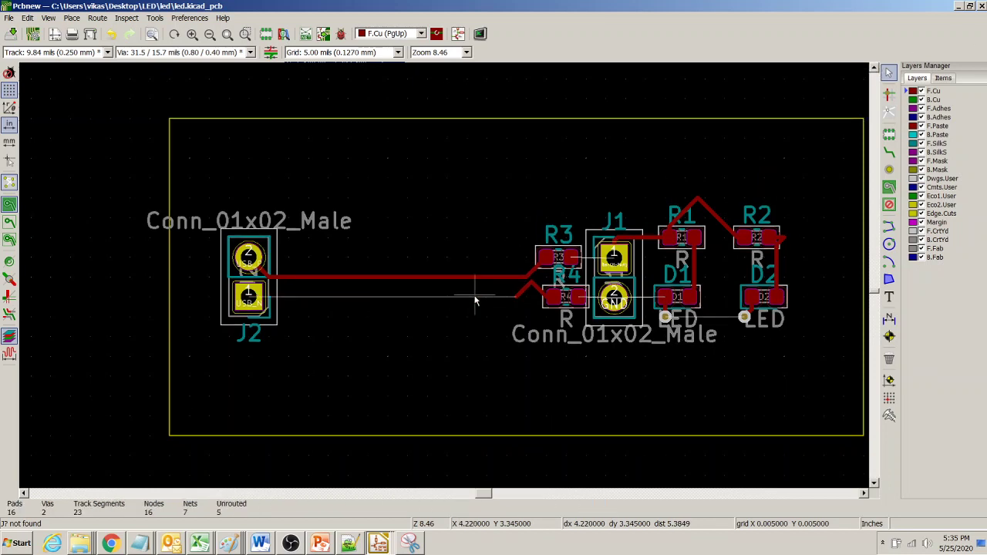
- Route a new track from R4's pad to J2's lower pad
click(889, 152)
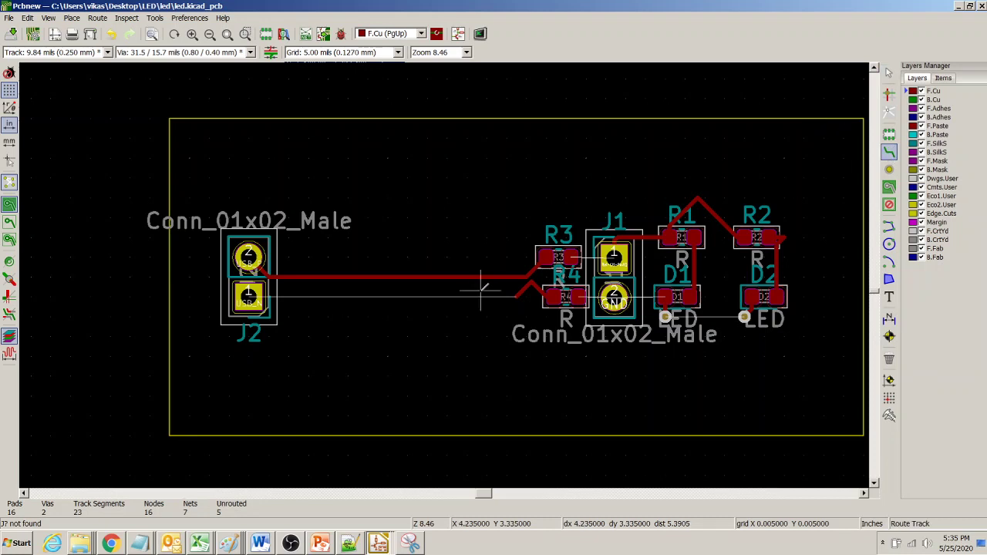
click(524, 292)
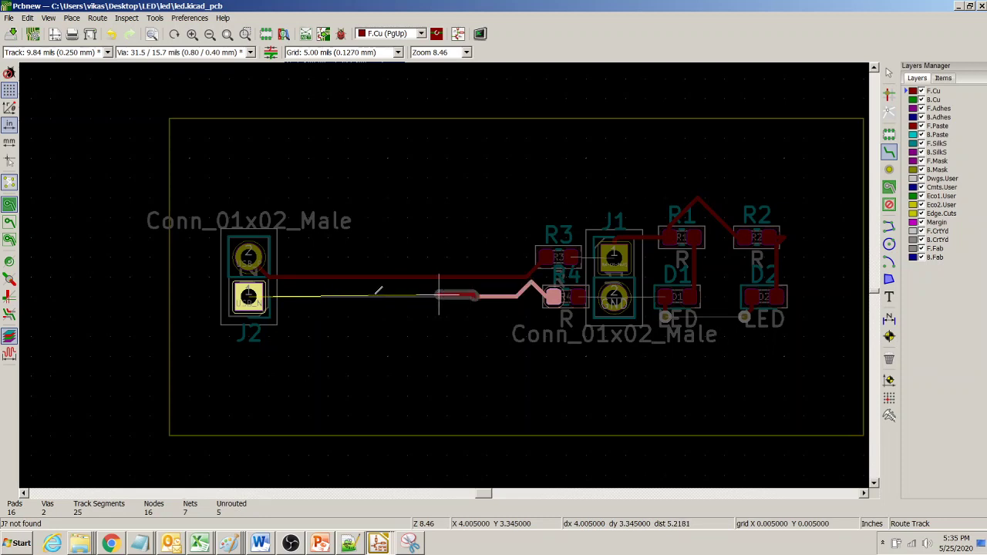
click(249, 296)
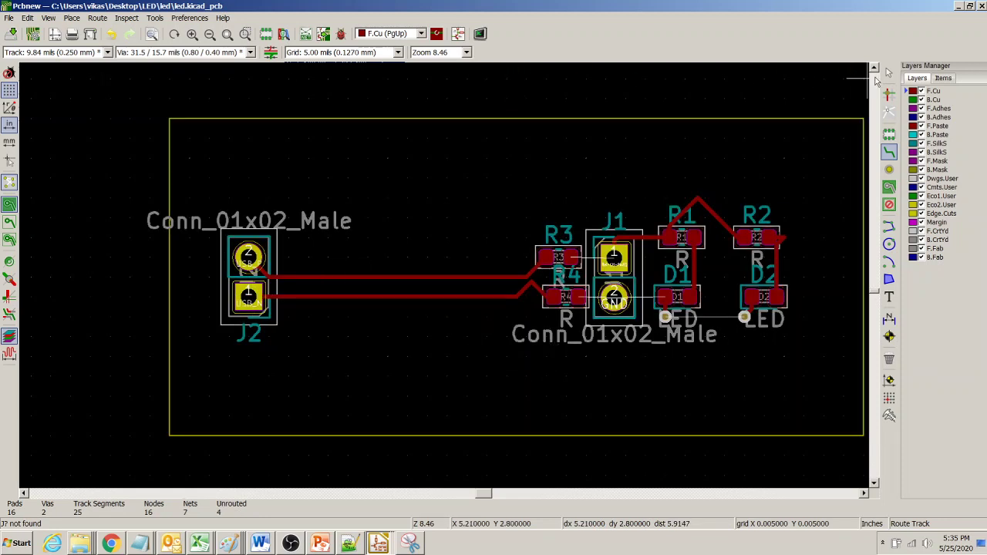
click(889, 74)
- Delete the track segment running toward R4, briefly hiding and restoring the front copper layer
drag(292, 257, 364, 253)
key(Delete)
key(Delete)
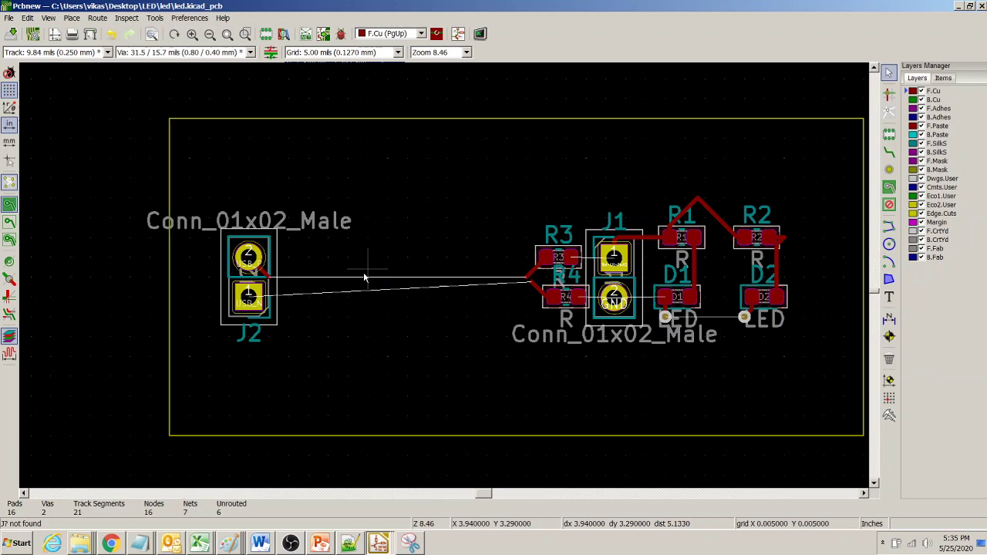
click(270, 275)
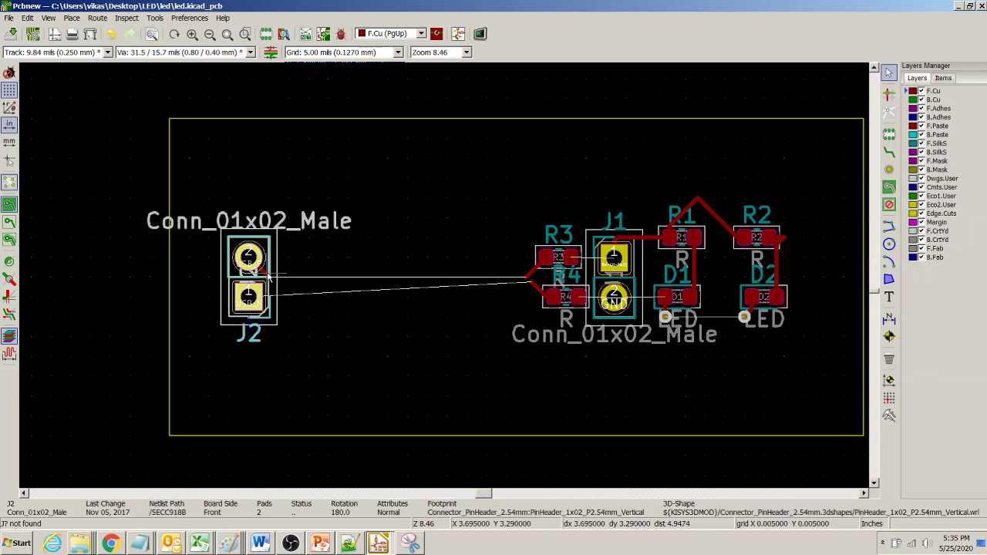
click(363, 282)
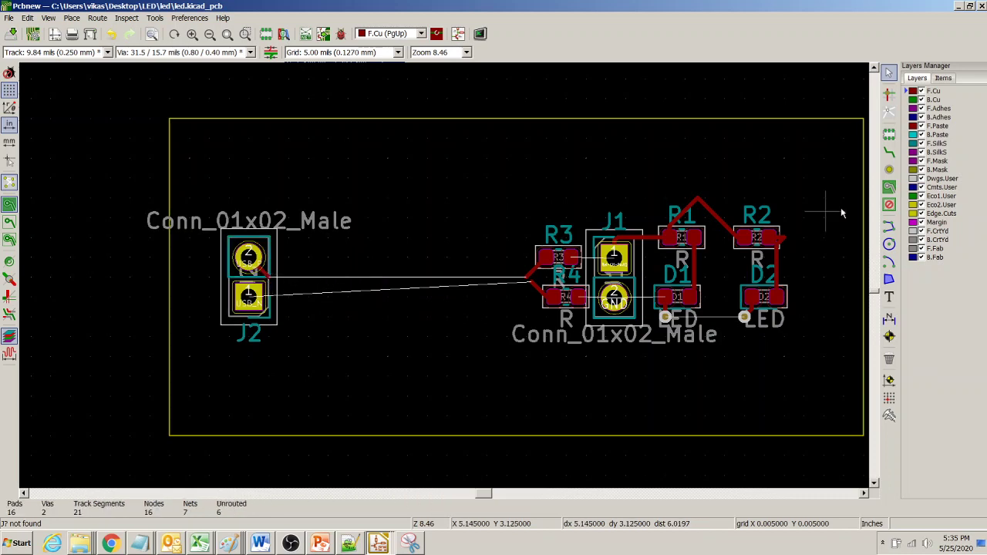
click(921, 91)
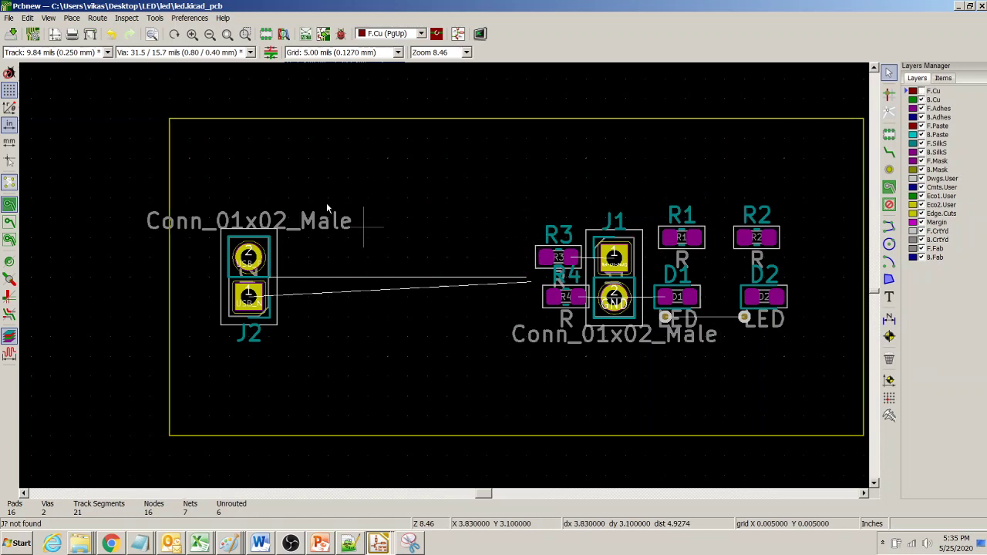
click(209, 35)
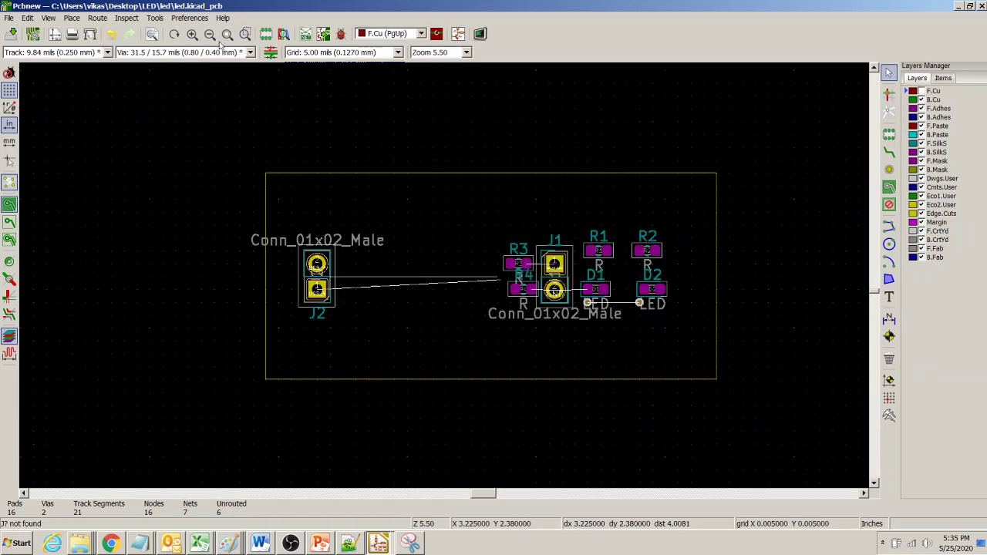
click(192, 35)
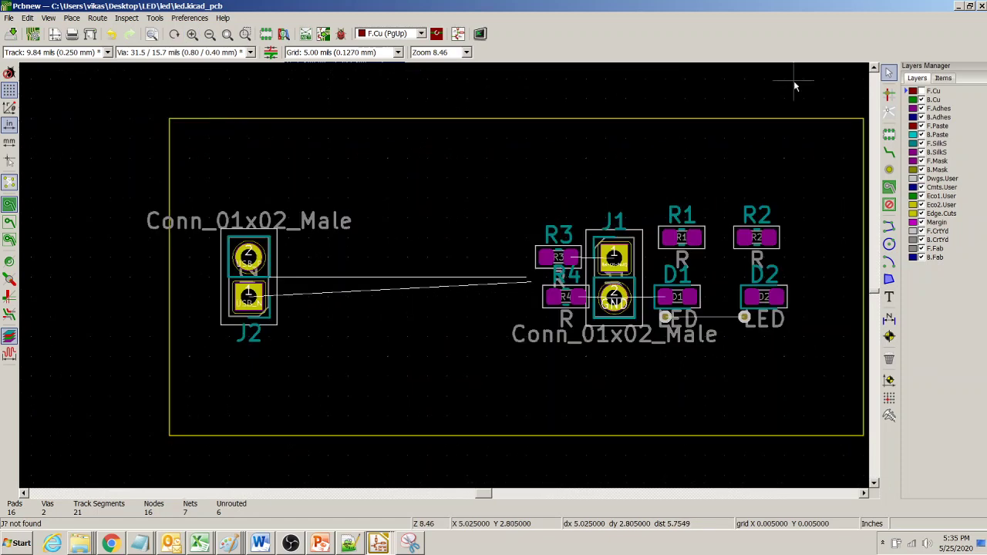
click(921, 91)
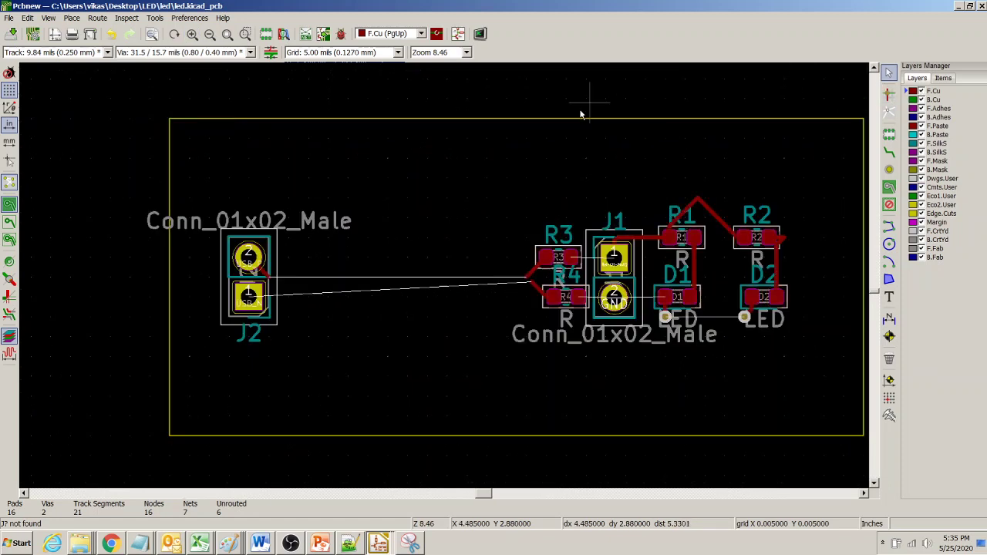
- Delete the short USB_P track at J2, undoing the accidental J2 deletion
click(266, 276)
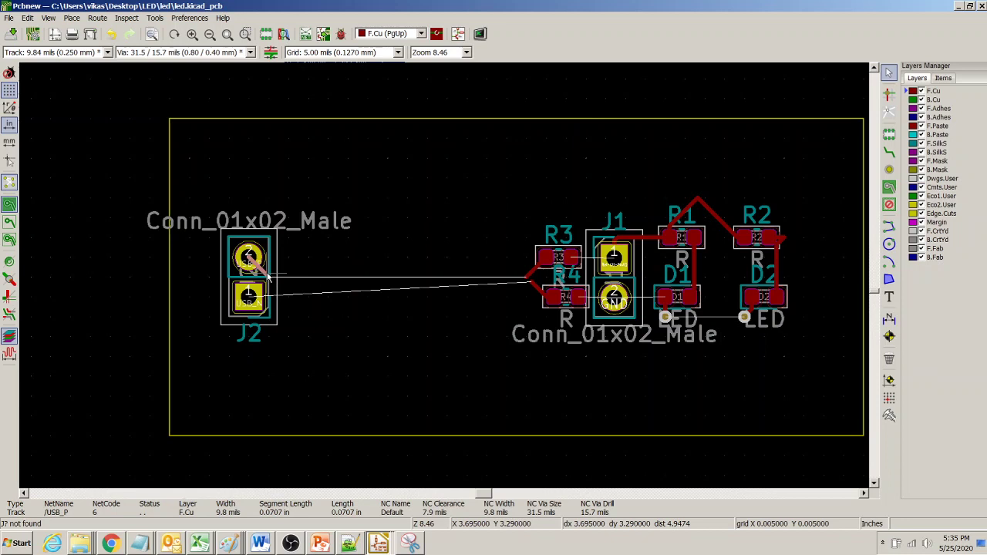
key(Delete)
key(Delete)
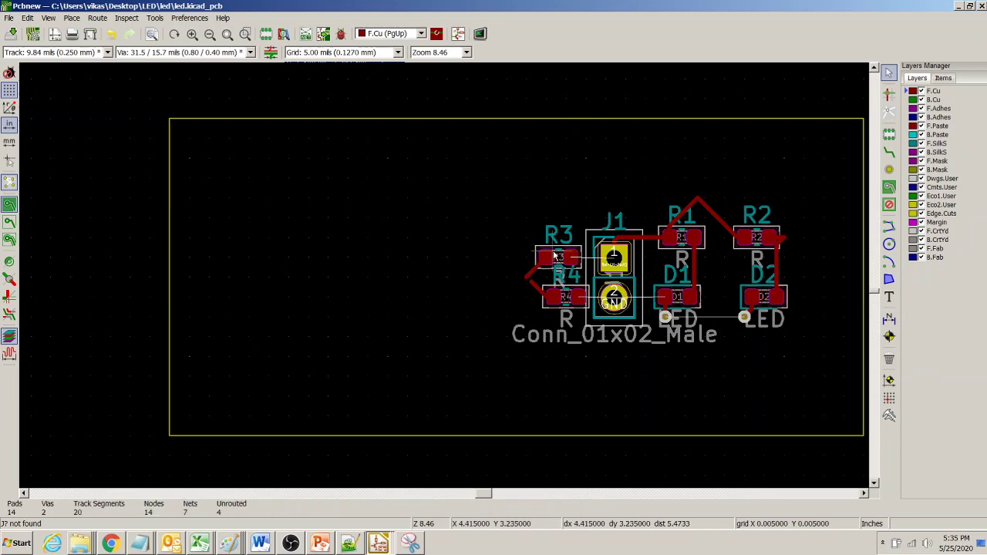
right_click(410, 277)
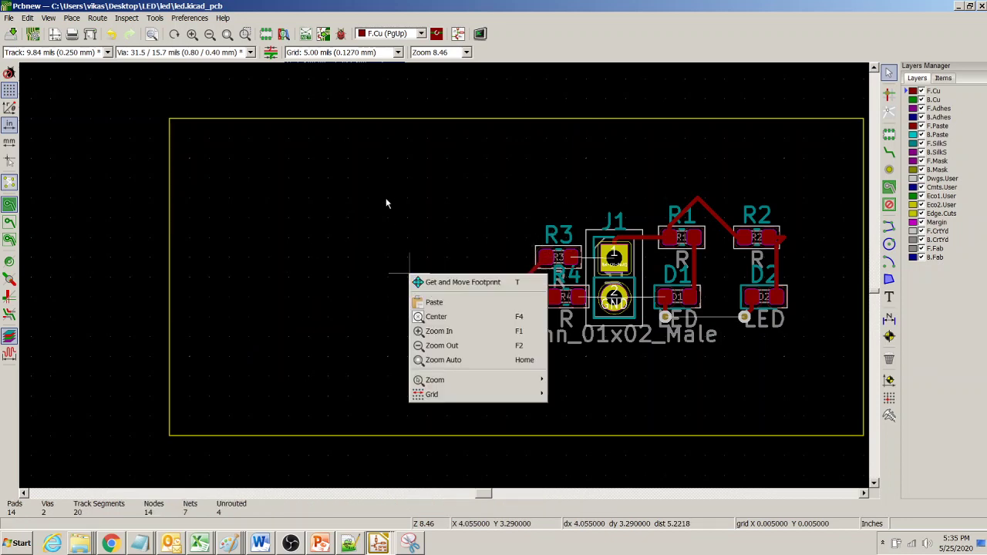
key(Escape)
key(ctrl+z)
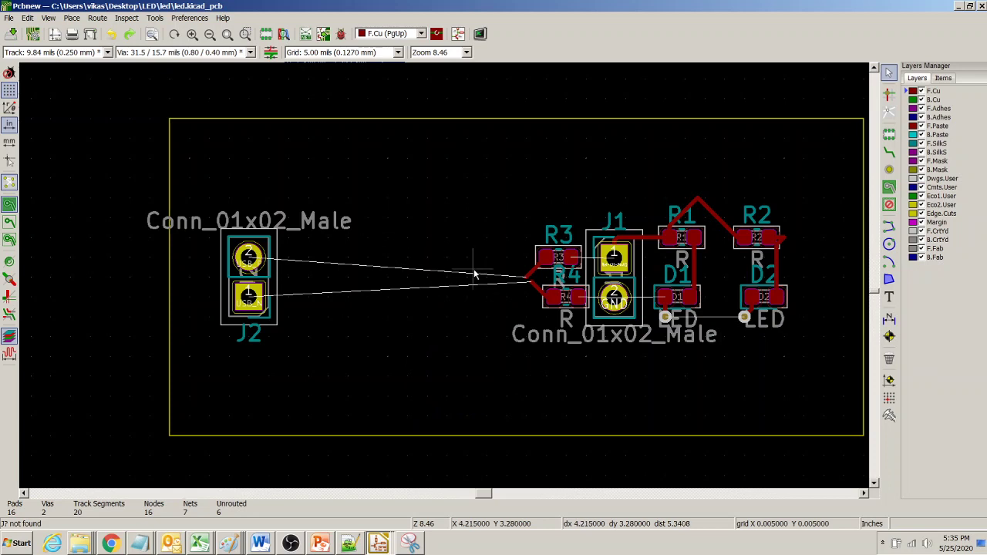
- Delete the remaining diagonal tracks next to R3 and R4
click(532, 273)
key(Delete)
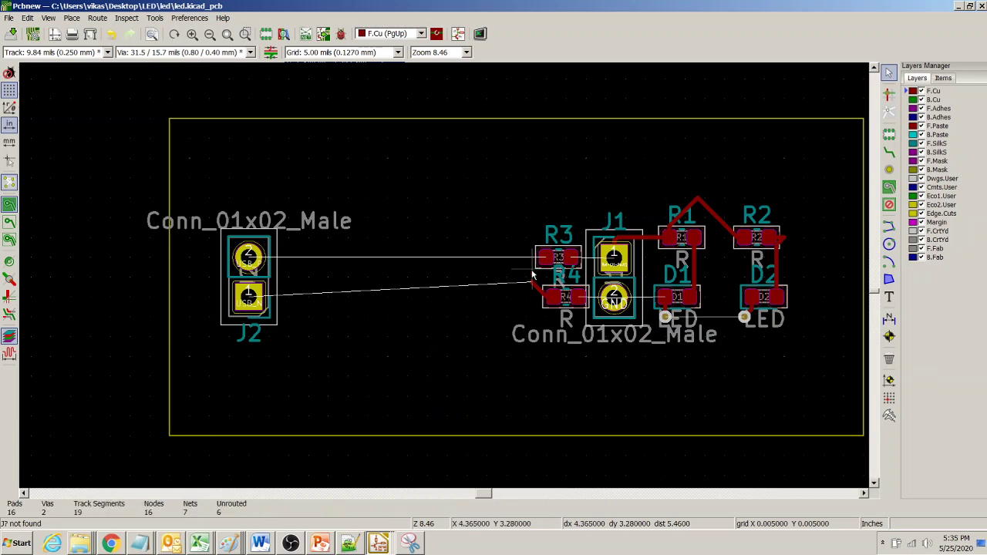
click(539, 289)
key(Delete)
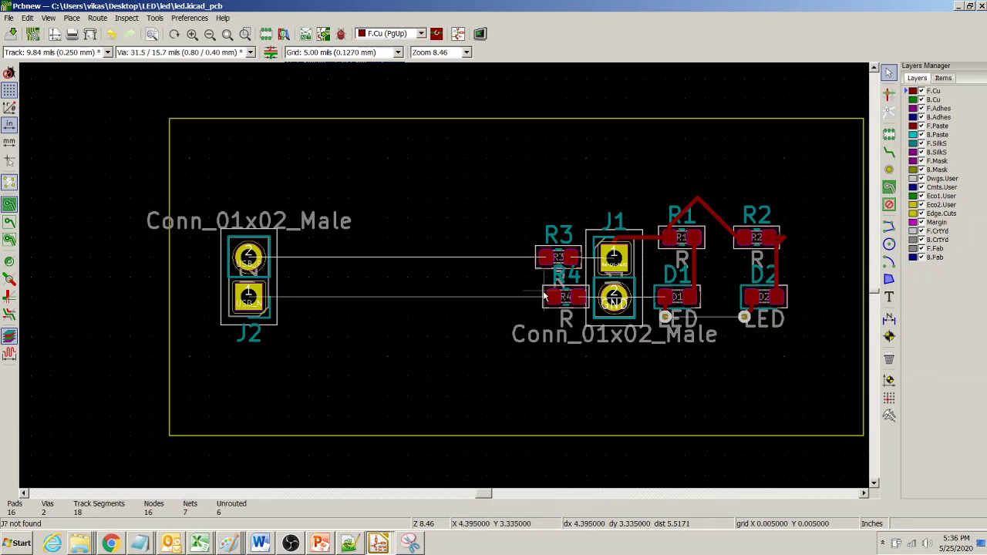
click(549, 300)
key(Escape)
click(545, 299)
key(Delete)
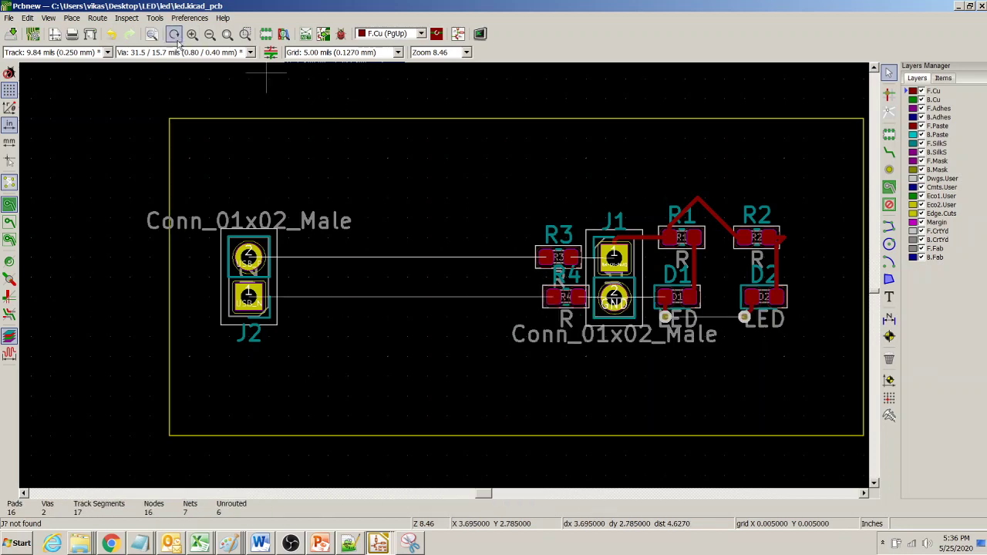
- Try starting a differential pair at R2's pad and dismiss the _N/_P net-naming warning
click(96, 19)
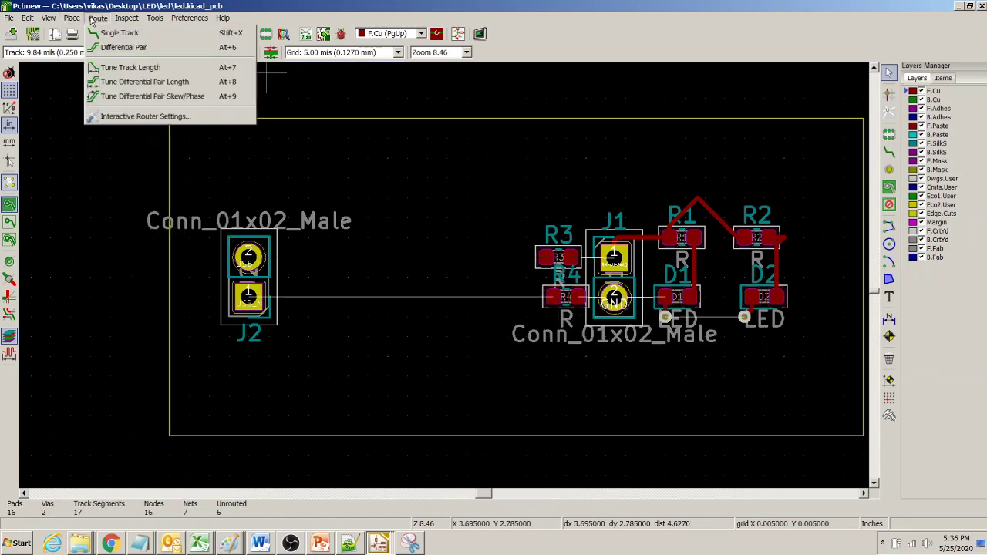
click(121, 48)
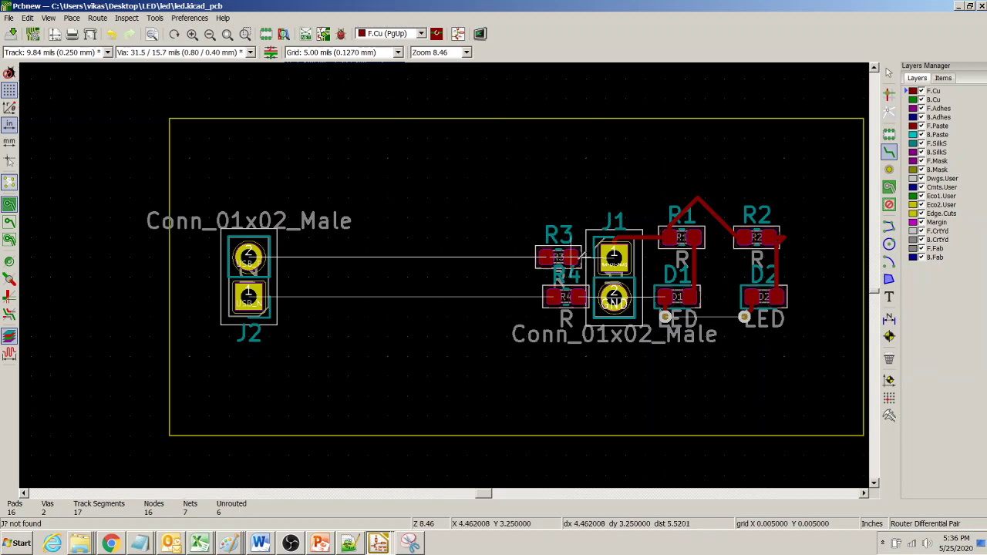
click(574, 256)
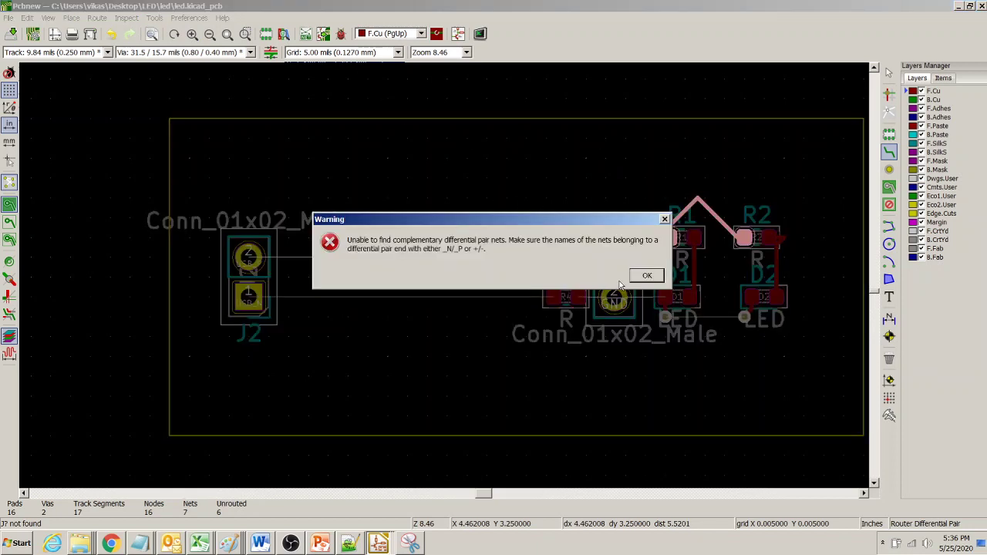
drag(520, 224, 518, 125)
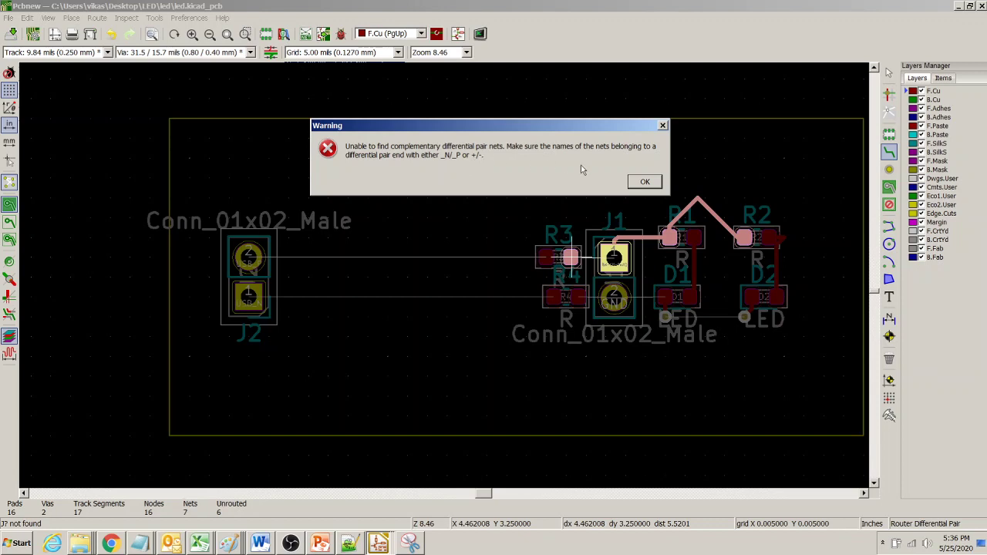
click(644, 183)
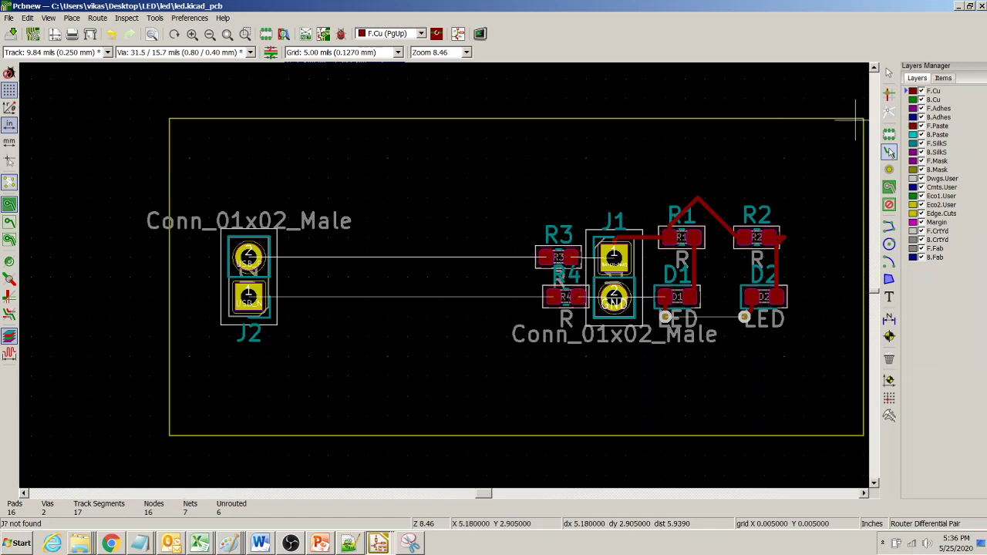
- Route short tracks from R3 and R4 to J1 pads 1 and 2
click(570, 257)
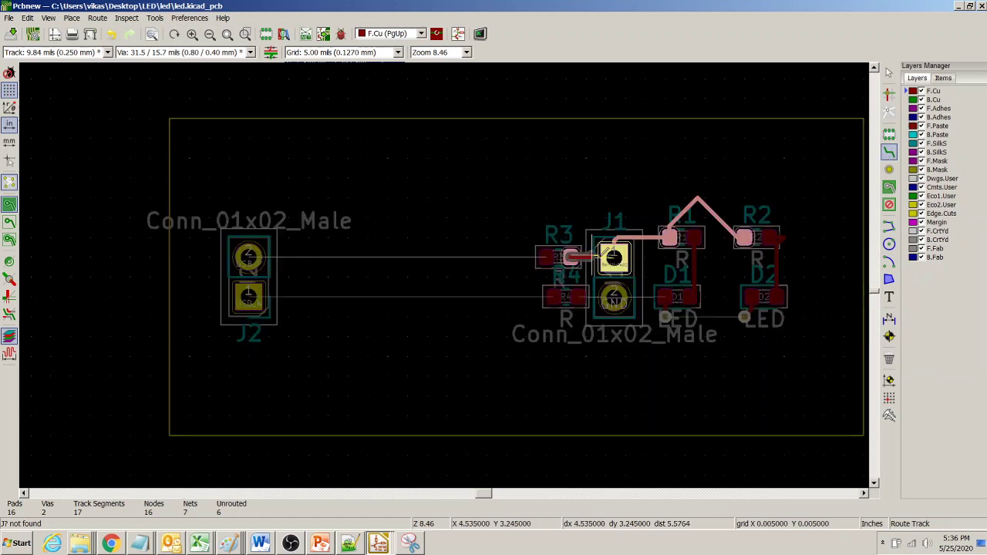
click(616, 257)
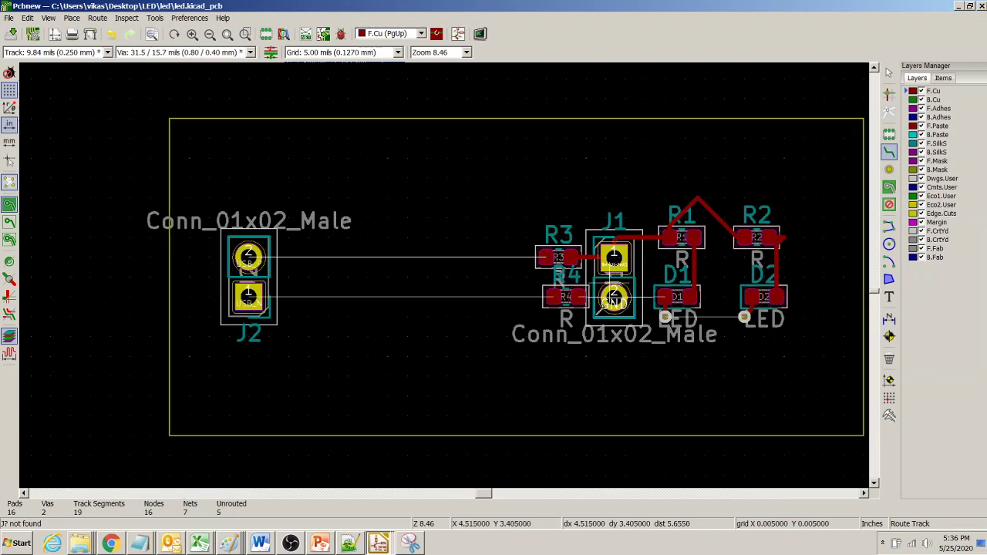
click(580, 297)
click(615, 297)
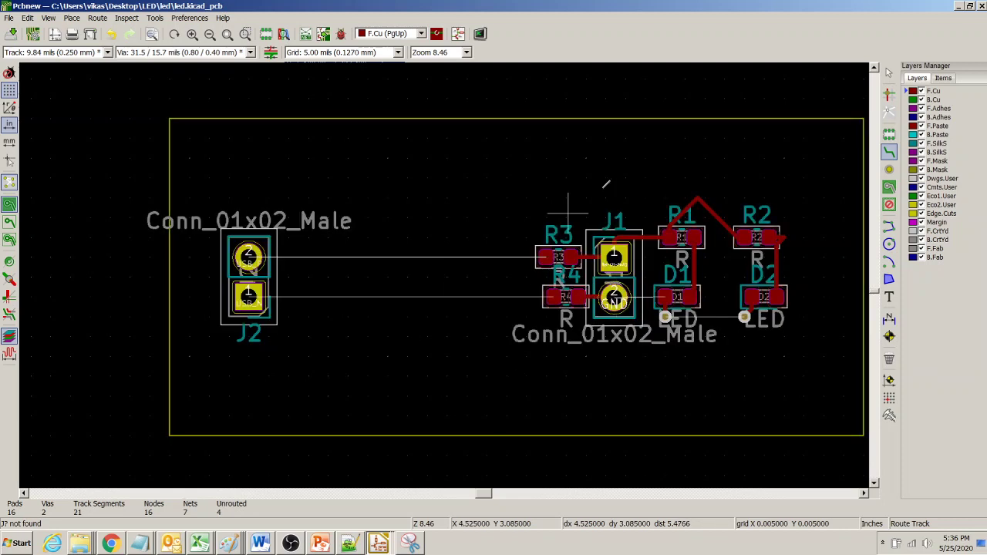
- Run a differential pair from R3's left pad leftward toward J2, fixing it partway
click(72, 18)
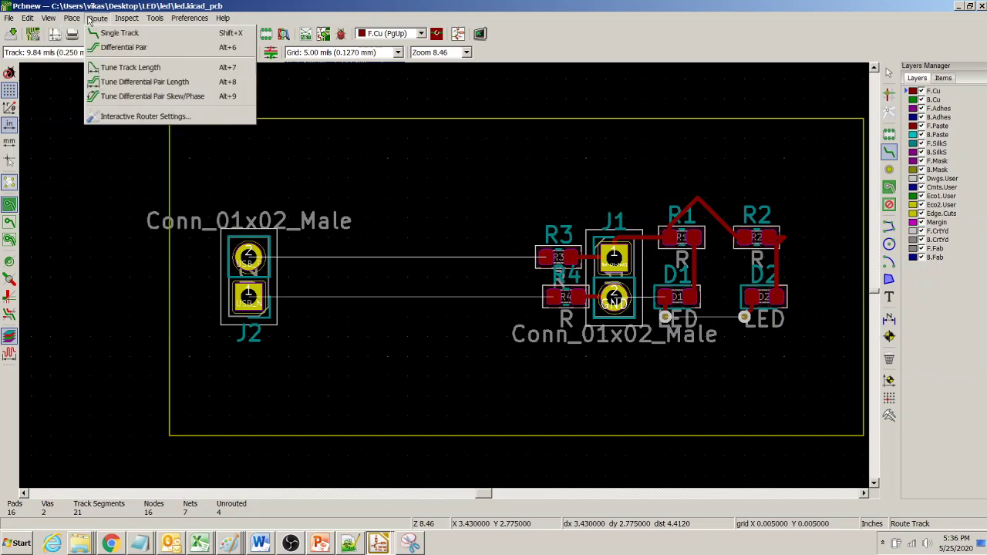
click(116, 45)
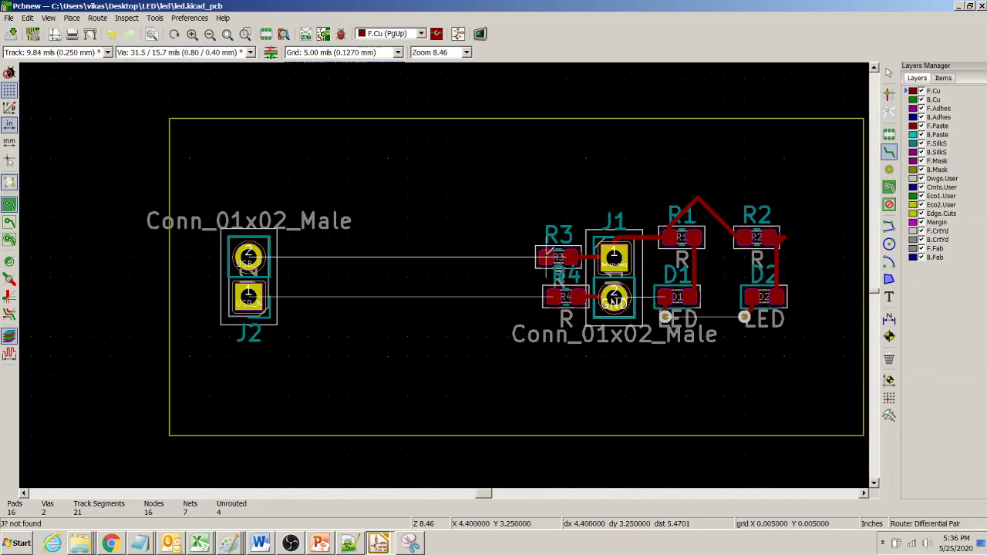
click(547, 256)
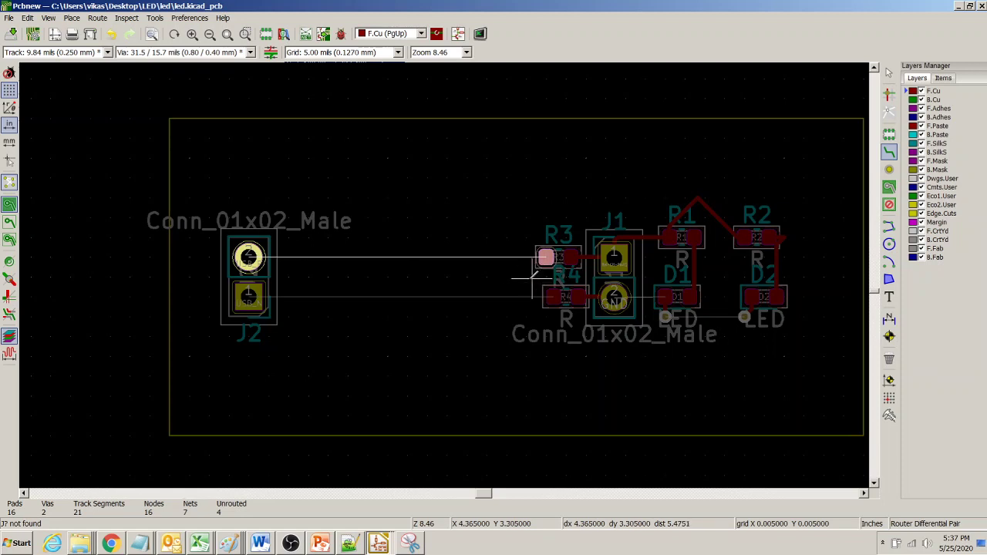
click(424, 273)
click(318, 271)
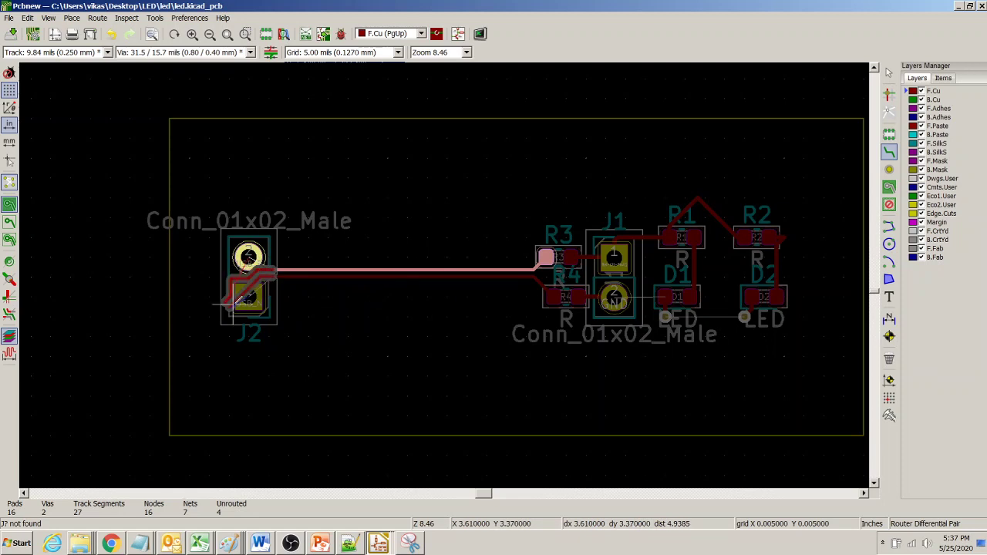
right_click(355, 282)
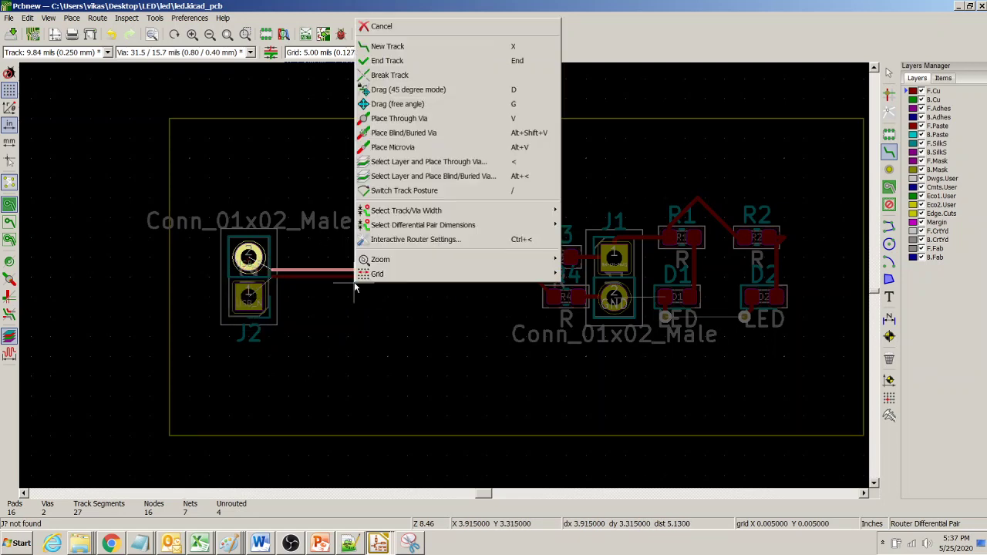
- Cancel the unfinished pair route and delete the two long parallel pair tracks
click(407, 28)
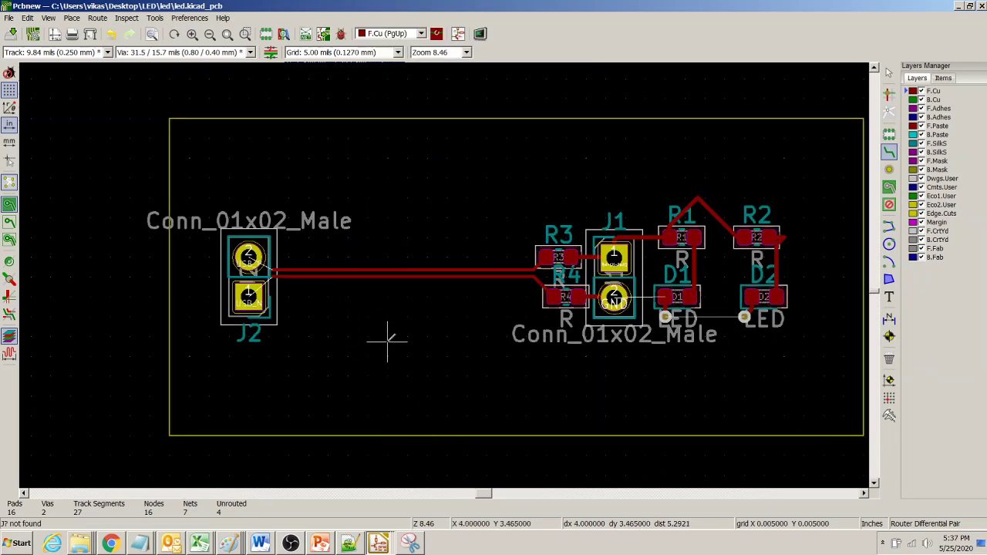
click(192, 34)
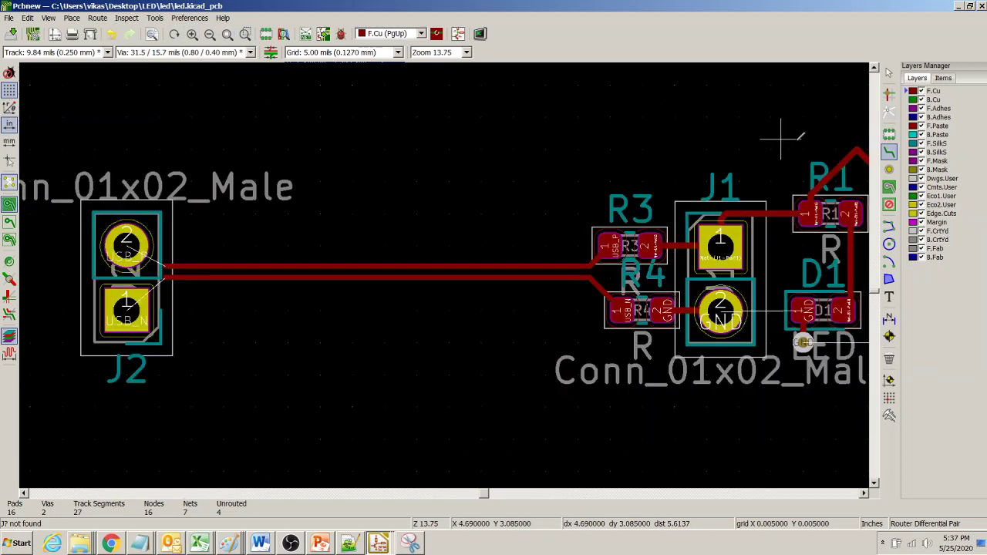
click(889, 71)
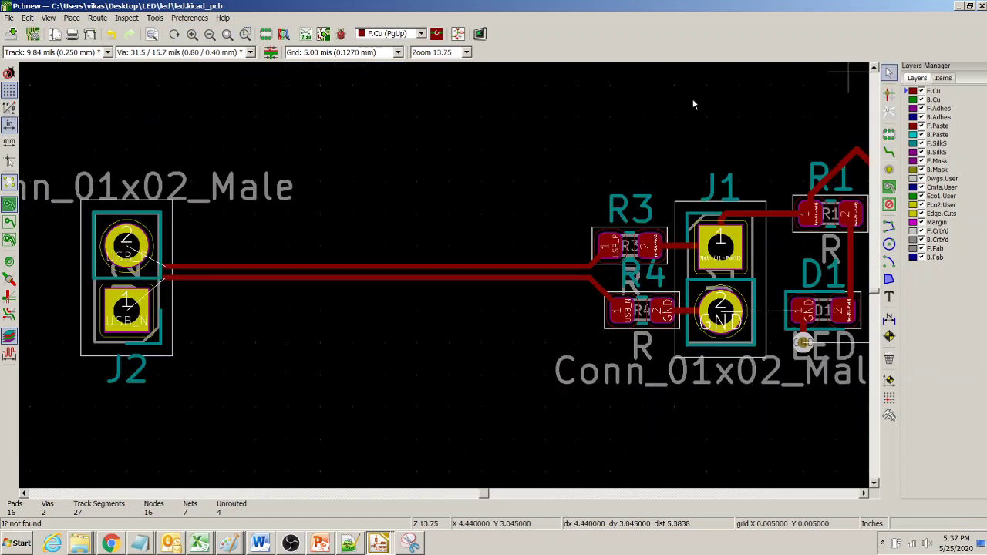
click(167, 267)
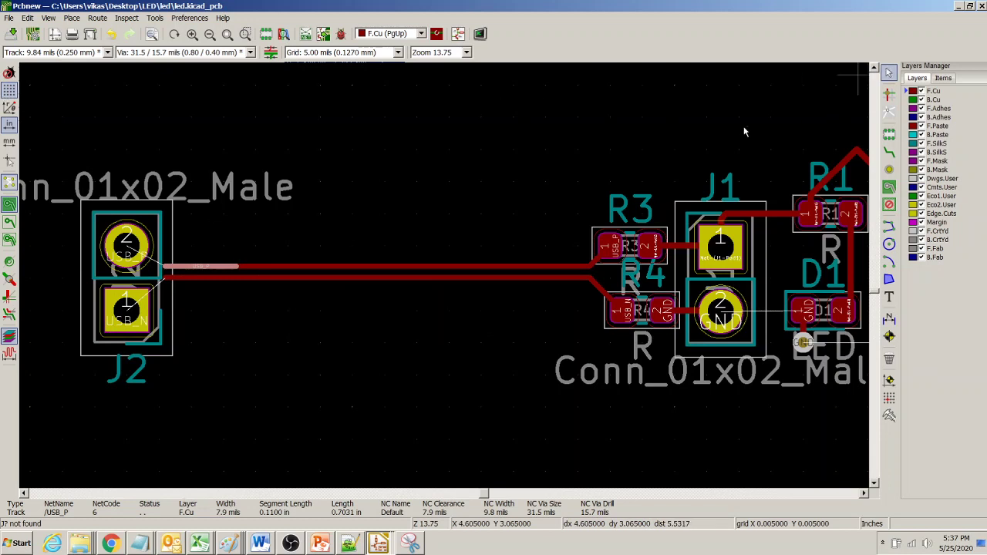
drag(549, 333, 279, 223)
key(Delete)
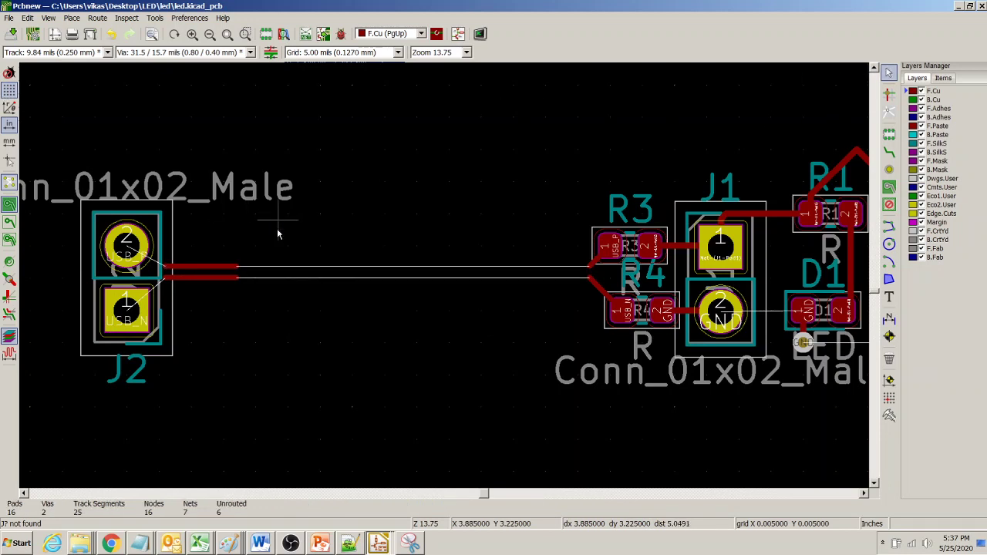
- Delete the leftover USB_P/USB_N stubs at J2, R3 and R4
drag(251, 314, 182, 254)
key(Delete)
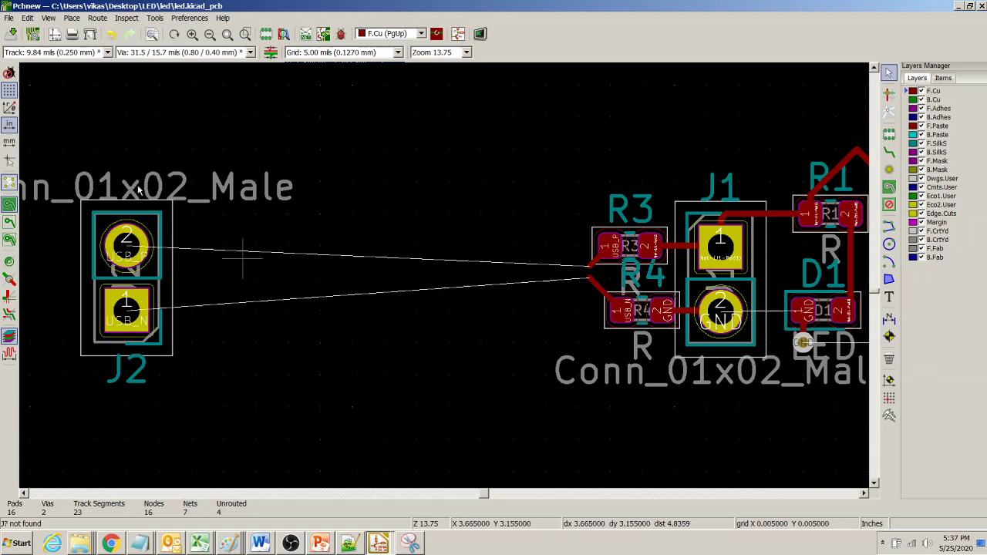
click(591, 267)
key(Delete)
click(591, 284)
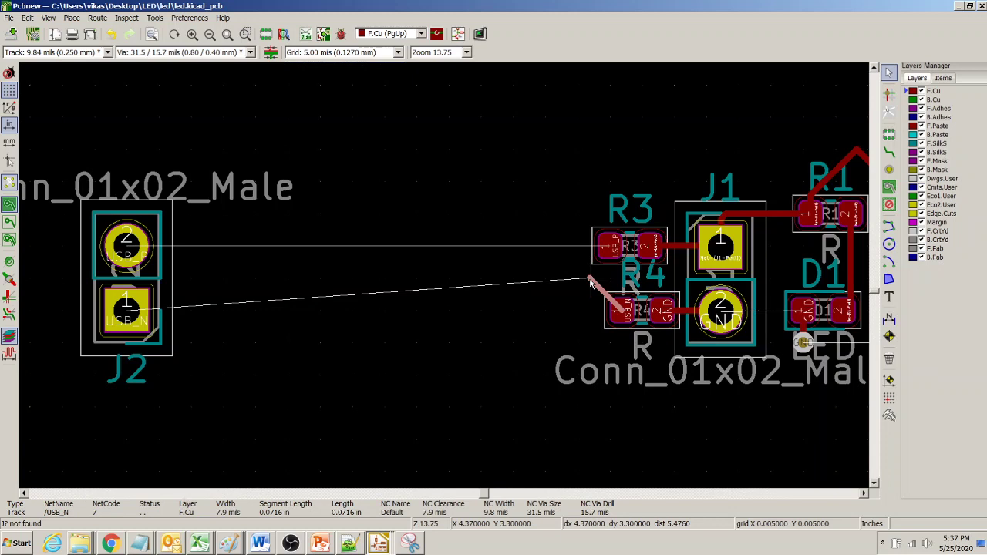
key(Delete)
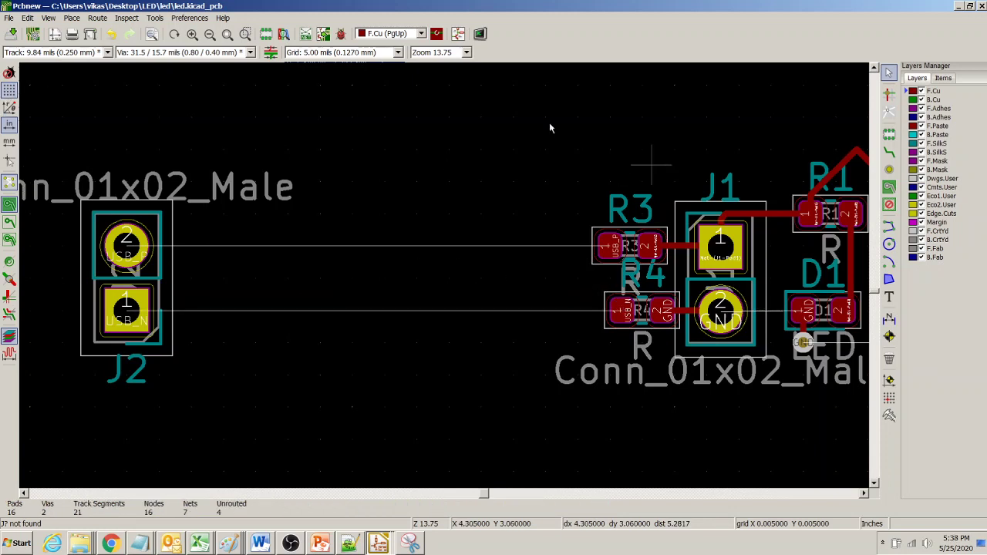
click(71, 17)
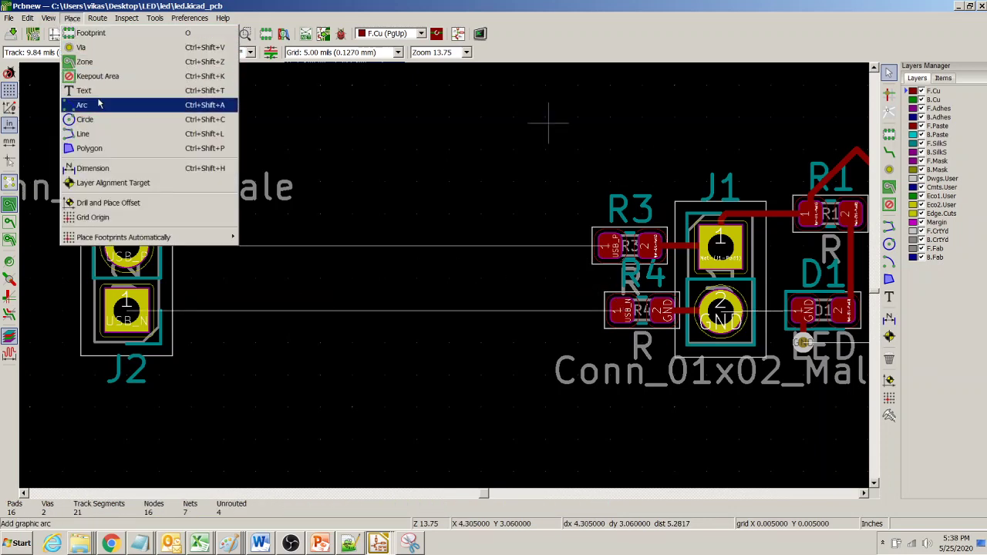
- Route a differential pair from R3 pad 1 into J2's pads
mouse_move(97, 18)
click(100, 44)
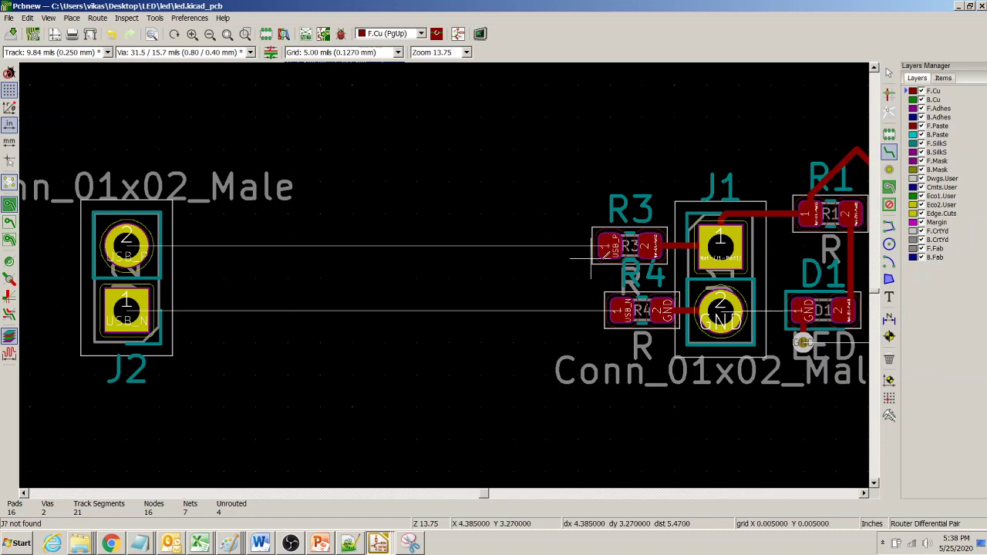
click(609, 245)
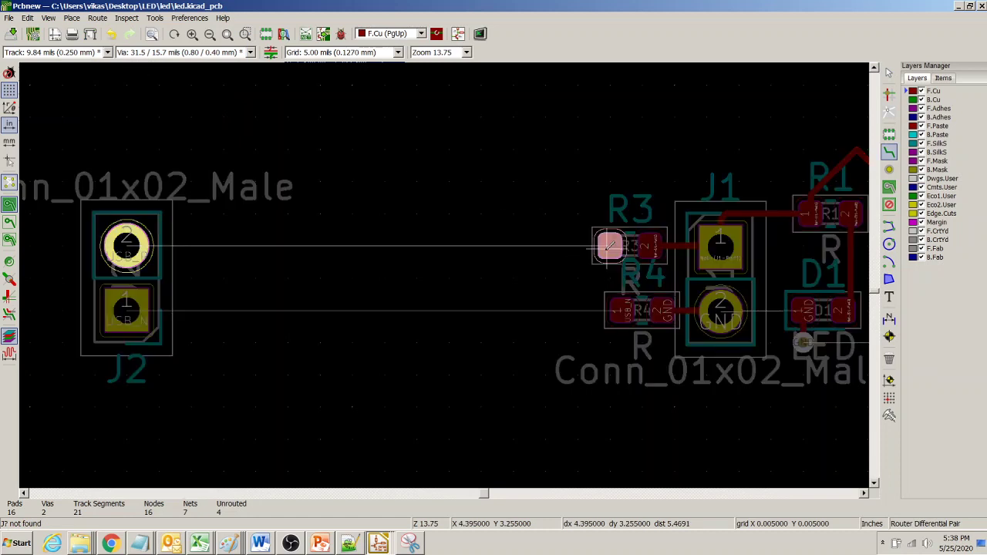
click(556, 282)
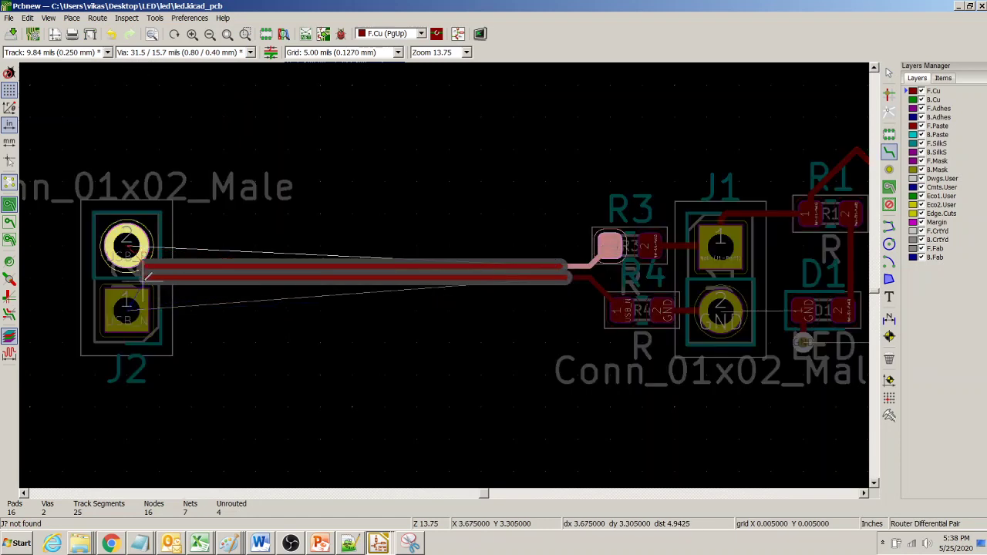
click(126, 308)
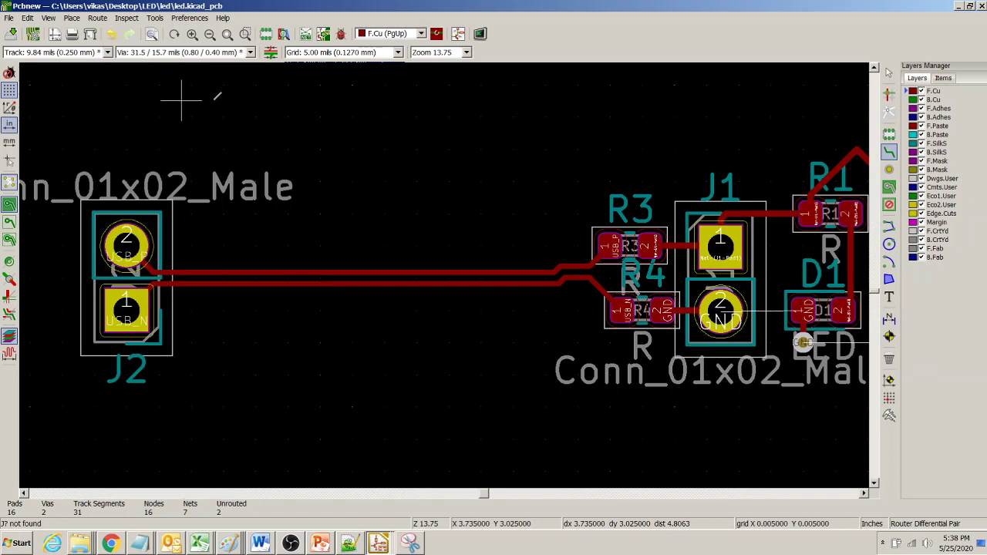
- Delete the newly routed pair tracks and the stub at J2 pad 2
click(890, 72)
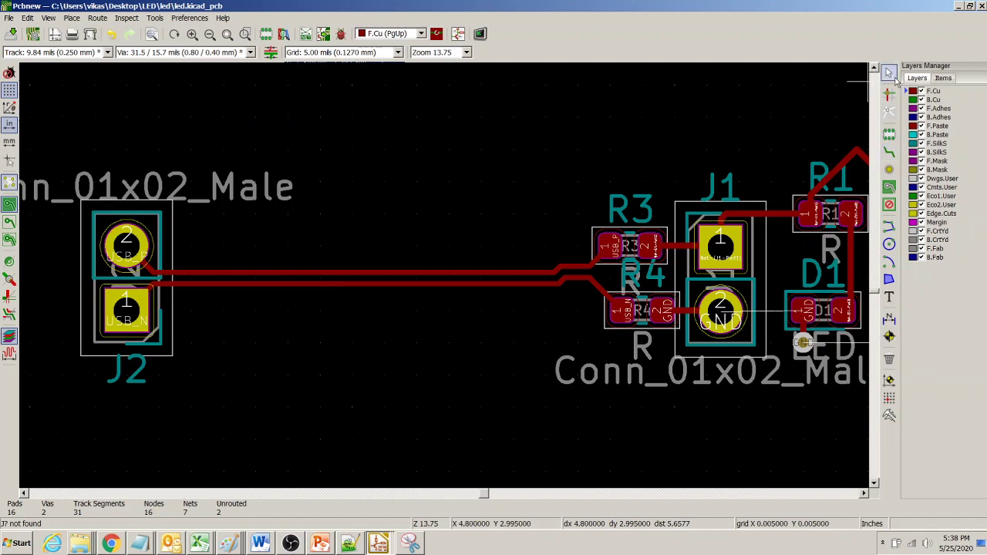
drag(596, 304, 177, 273)
key(Delete)
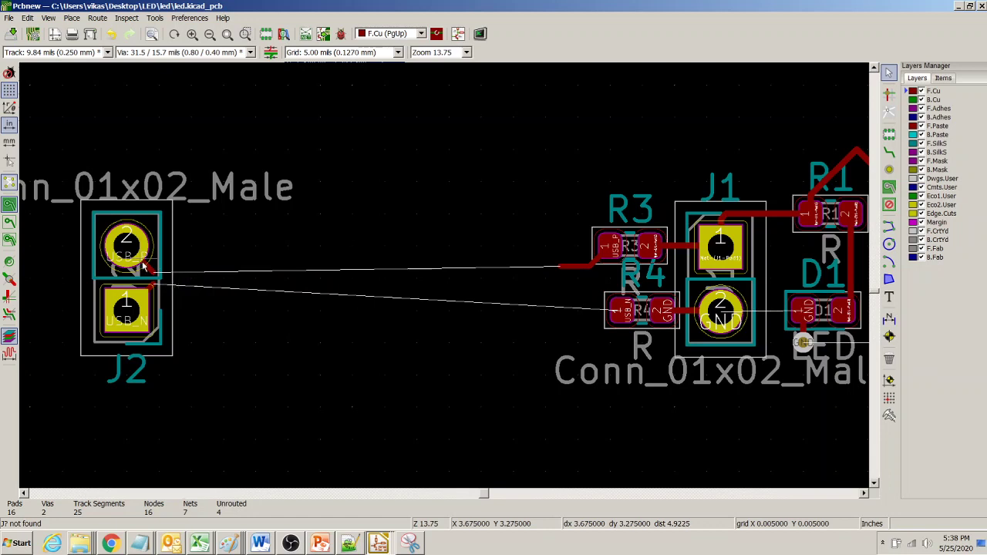
key(Delete)
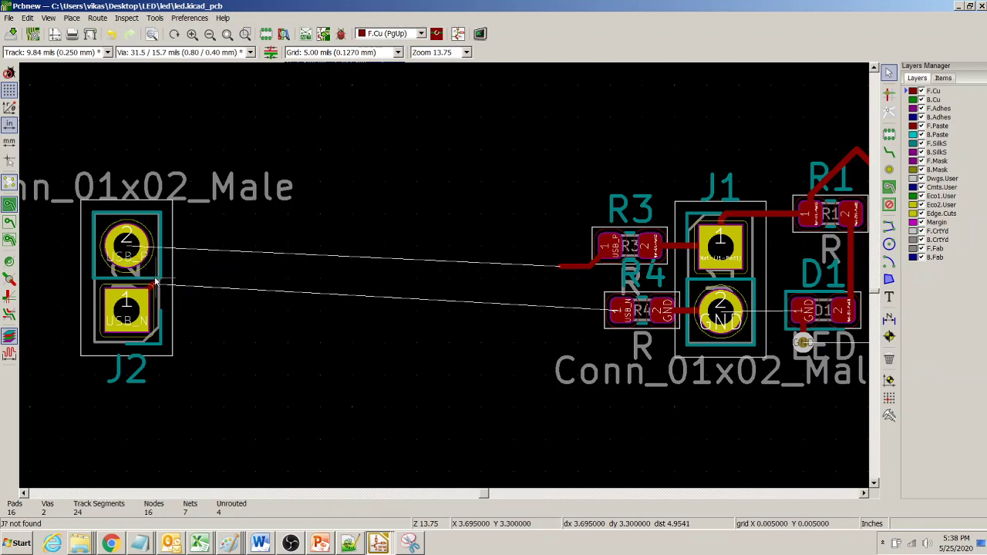
click(155, 285)
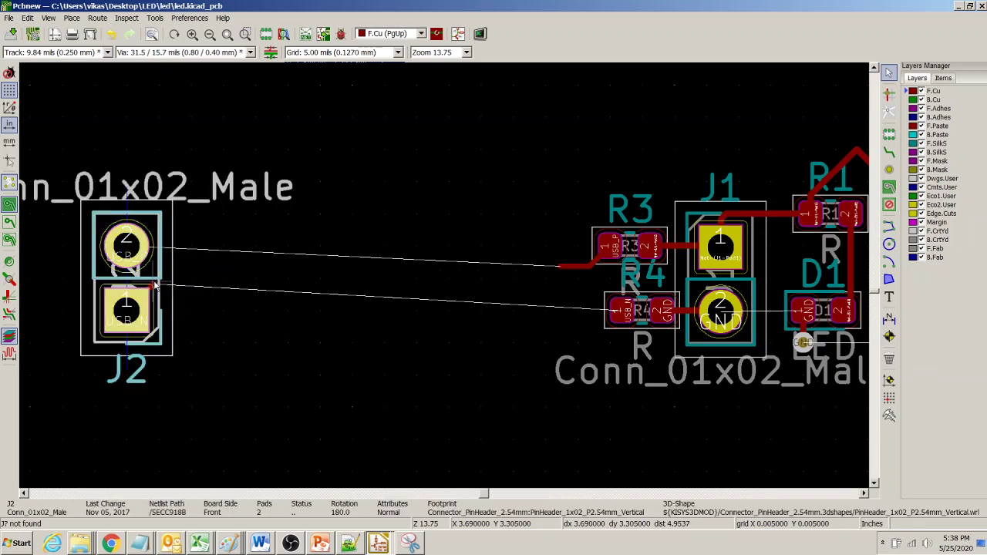
right_click(218, 273)
click(342, 136)
- Delete the short stub by R3 and the USB_N stub at J2 pad 1
click(567, 266)
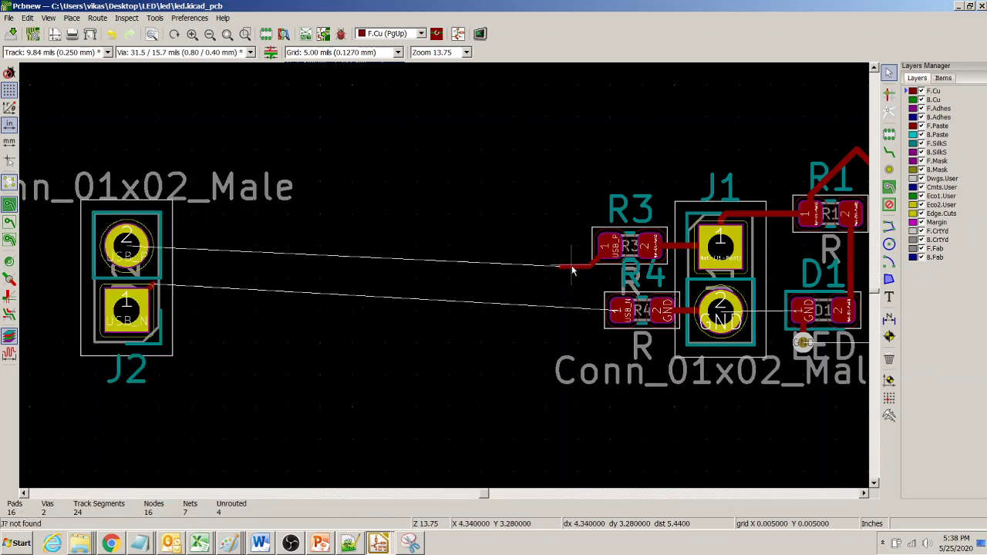
key(Home)
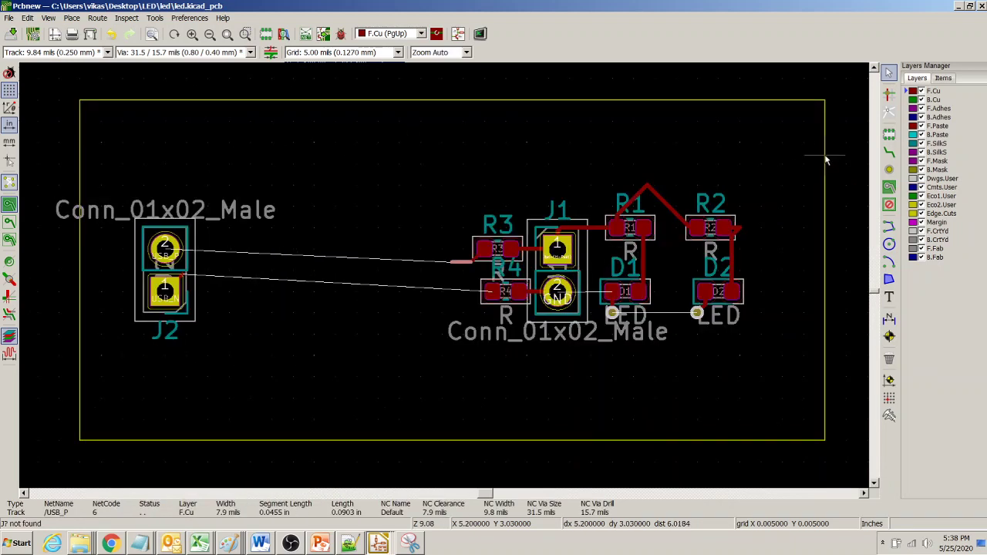
click(443, 240)
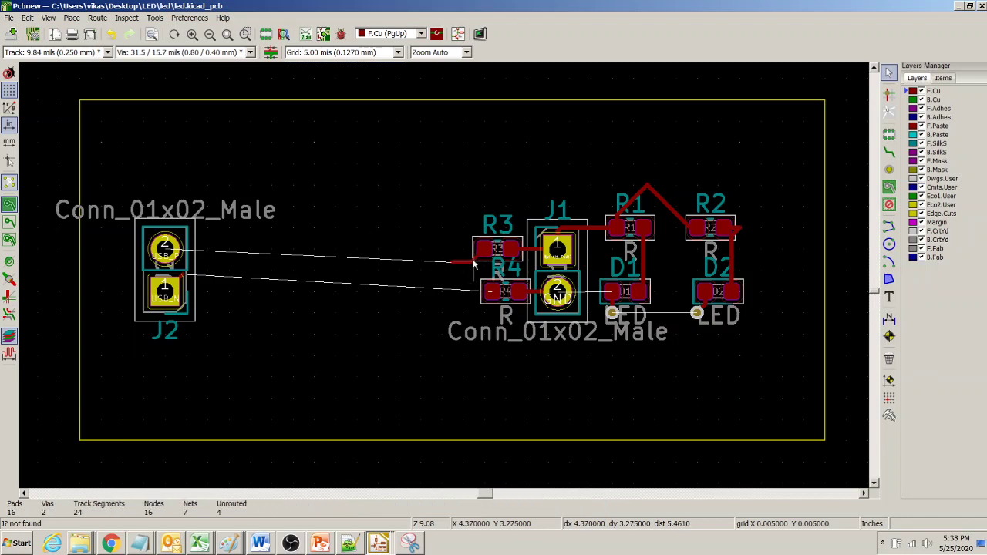
click(463, 265)
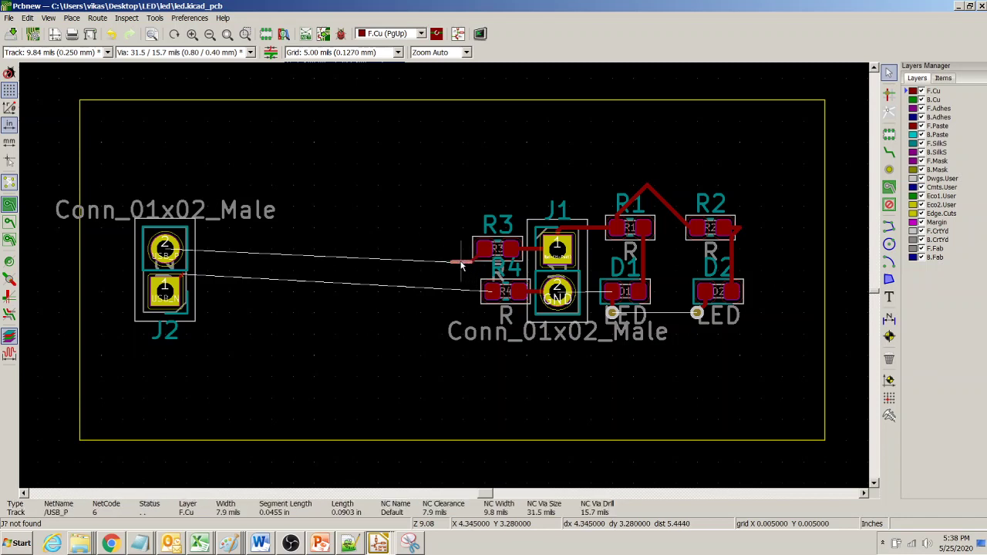
key(Escape)
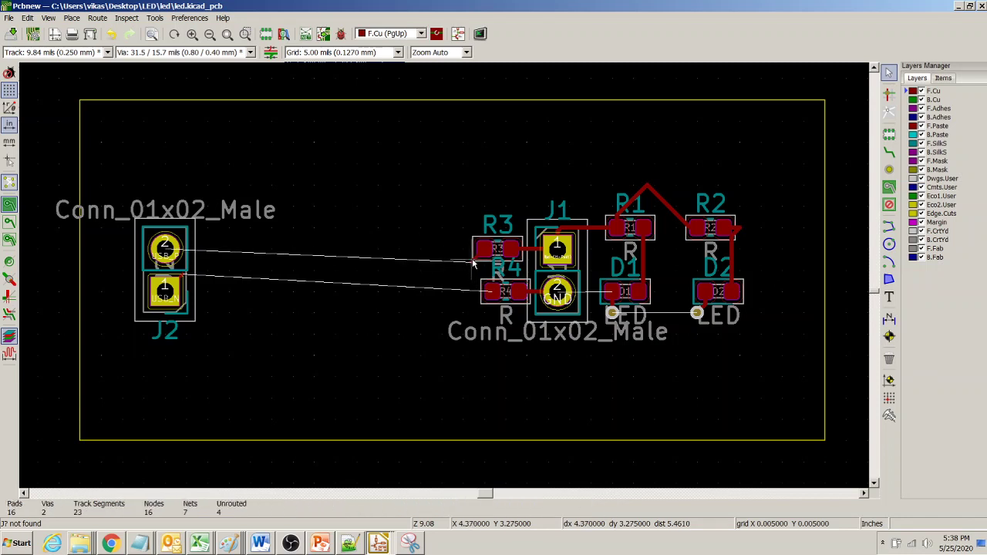
click(473, 264)
key(Delete)
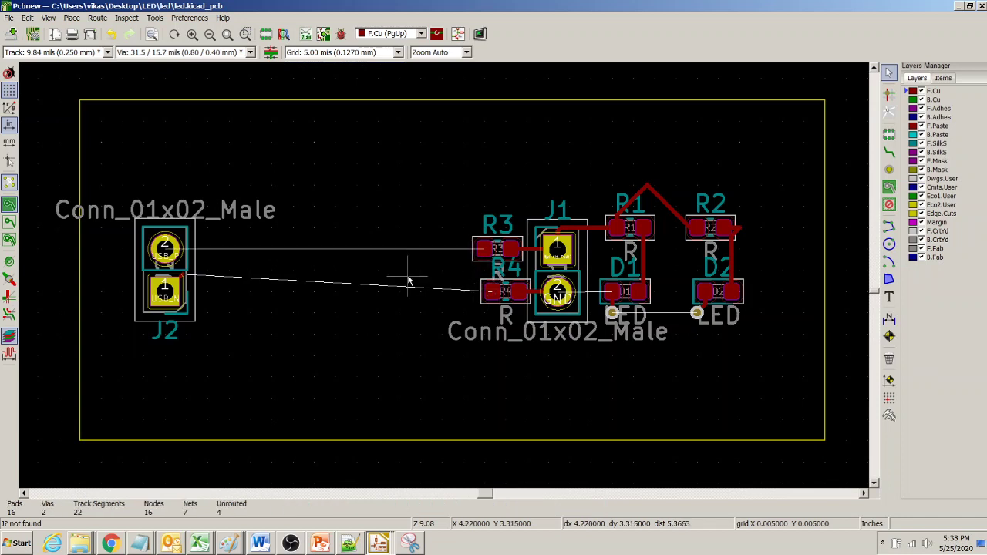
click(184, 275)
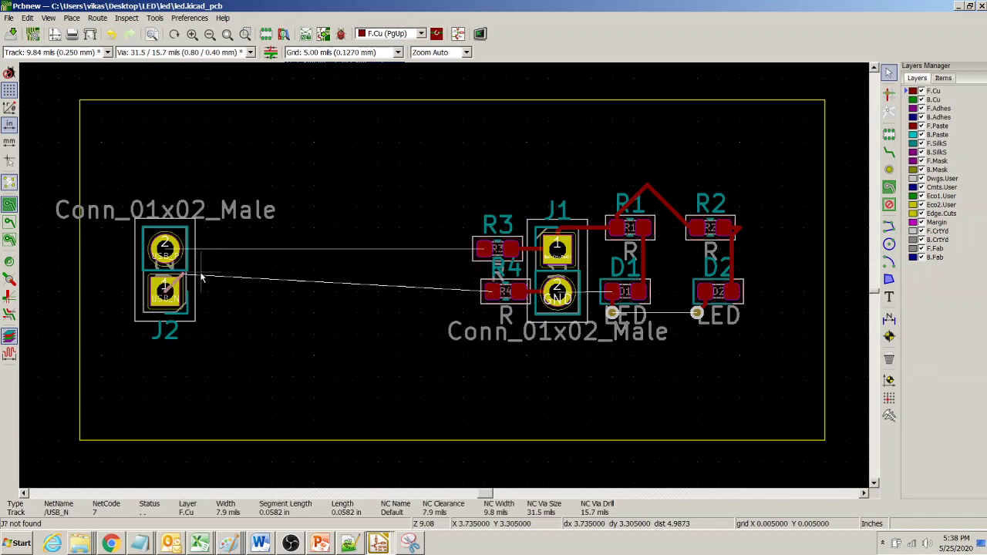
key(Delete)
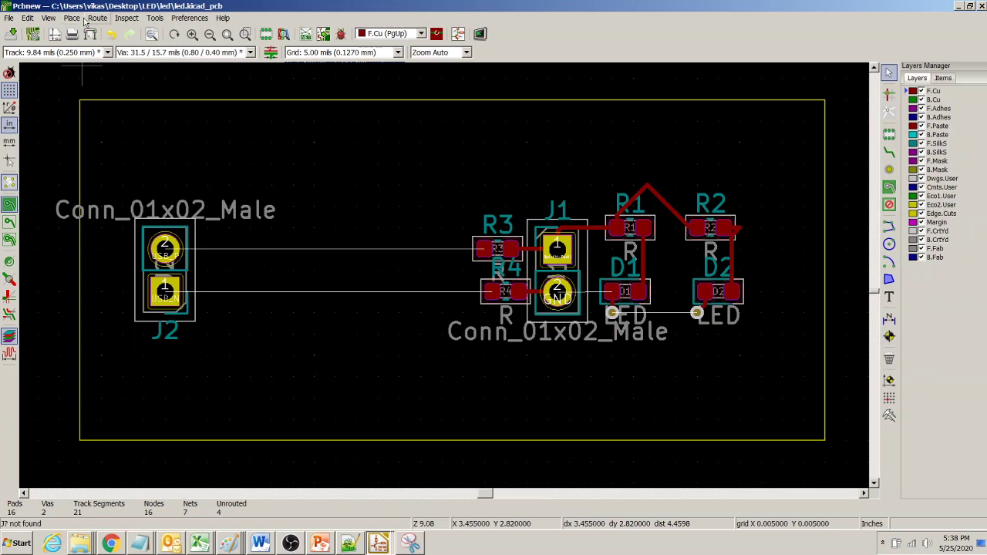
click(94, 19)
- Start a differential pair at R3's pad using the net class pair dimensions
click(116, 49)
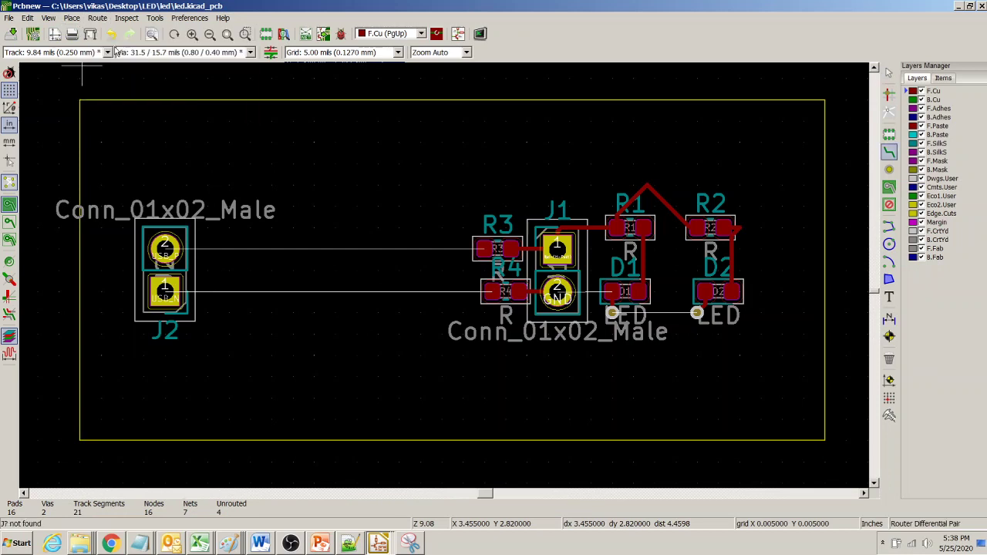
click(484, 248)
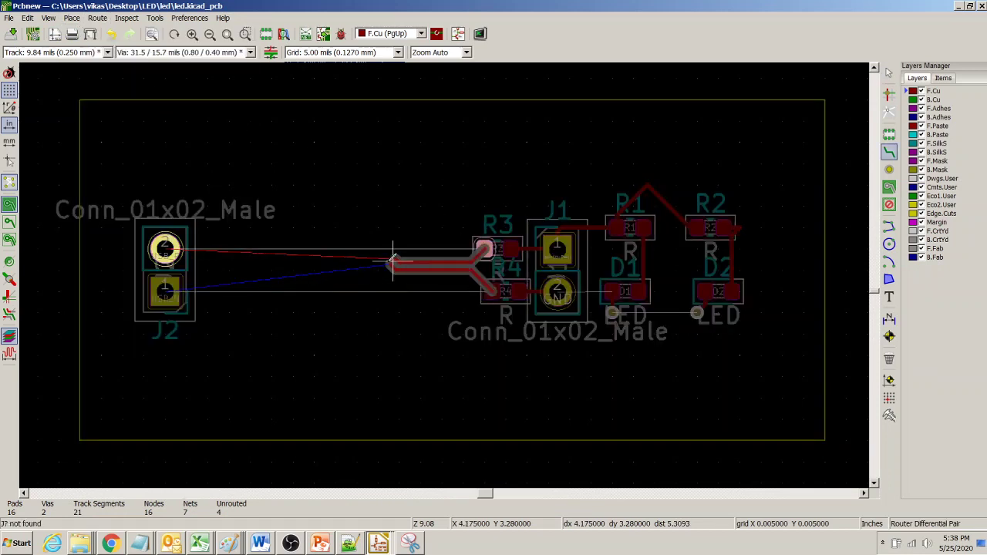
right_click(385, 278)
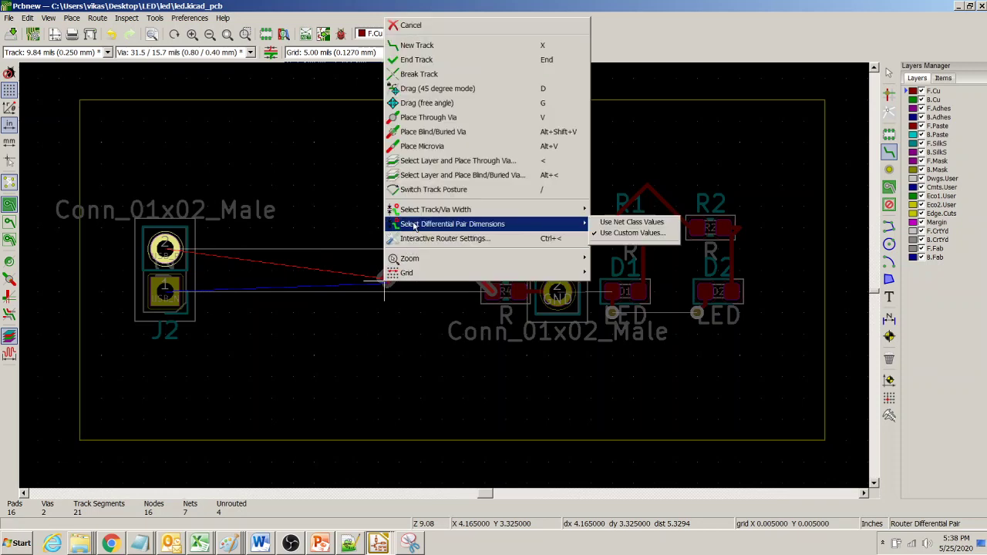
mouse_move(436, 212)
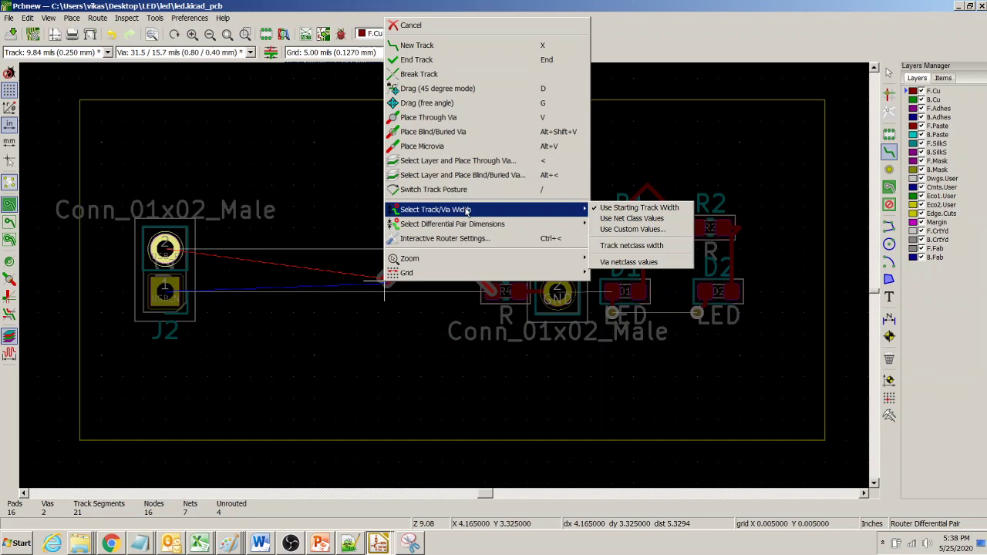
mouse_move(464, 225)
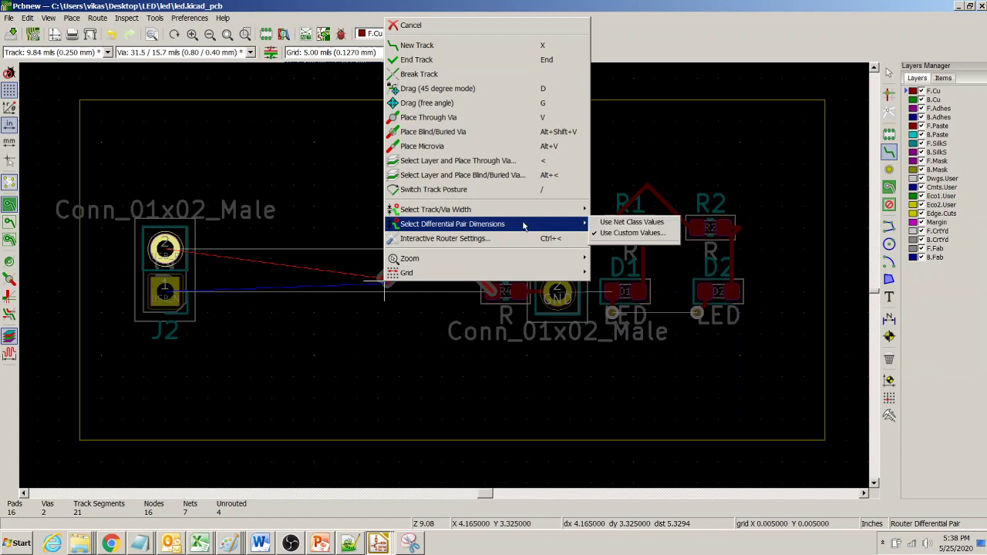
click(613, 223)
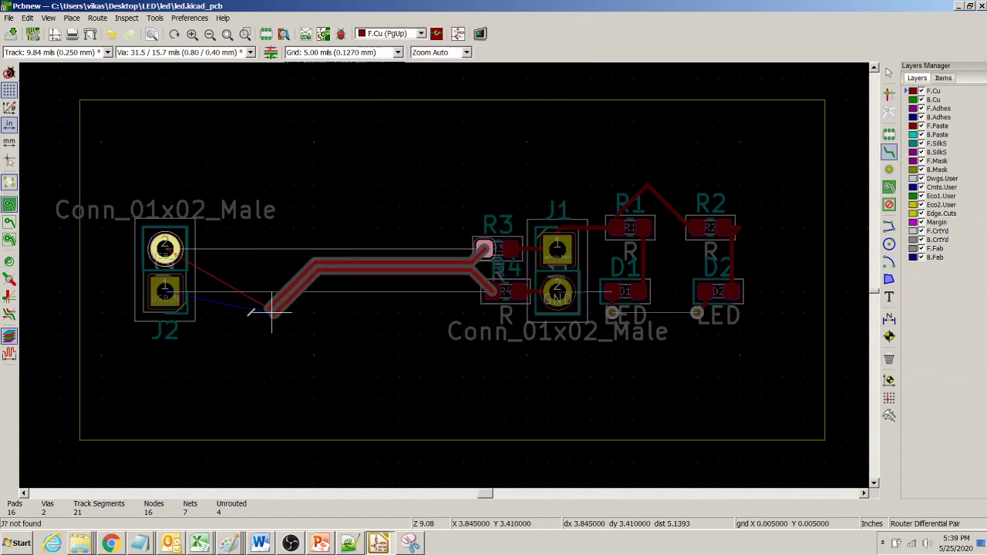
- Open the custom differential pair width and gap settings
right_click(399, 249)
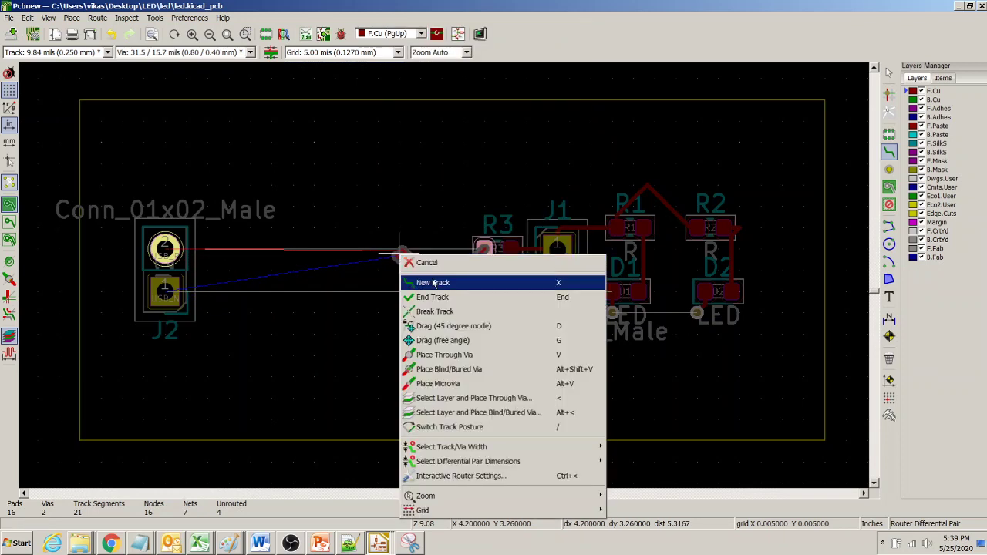
mouse_move(470, 462)
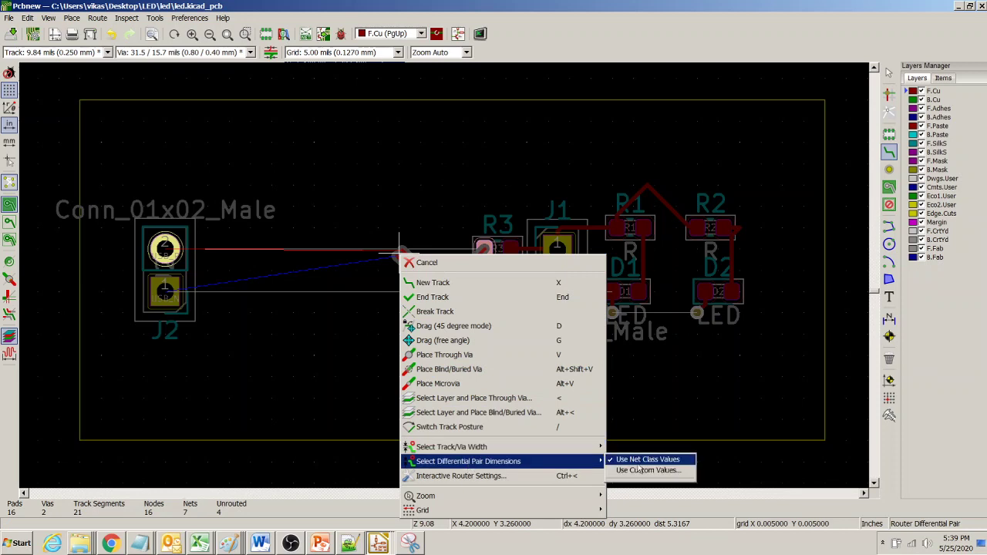
click(643, 471)
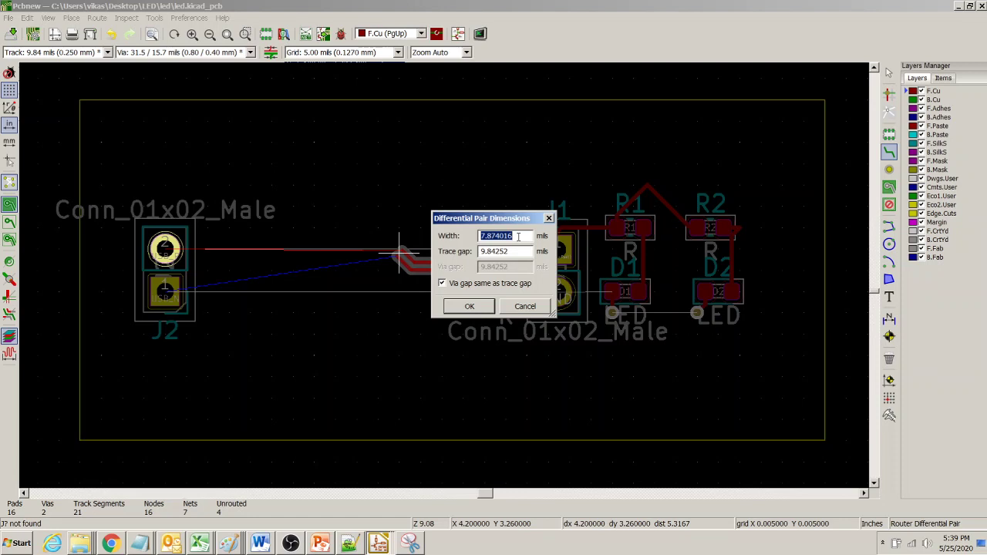
- In Differential Pair Dimensions, enter a 6 mil width and fix the mistyped trace gap
text(8)
key(Tab)
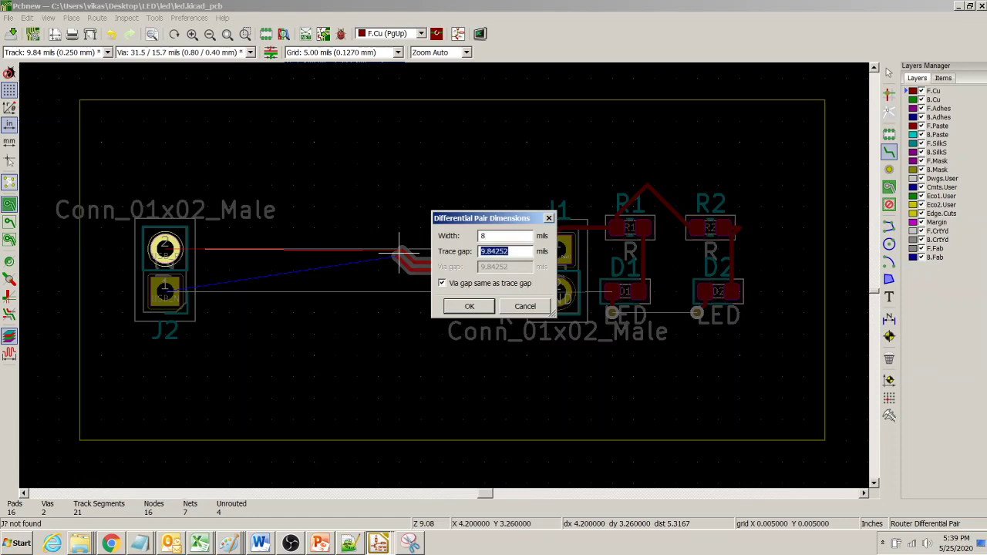
text(12)
key(BackSpace)
double_click(500, 235)
text(6)
key(Tab)
- Apply the 8 mil gap and commit the USB_P/USB_N pair from R3/R4 into J2's pads
text(8)
click(468, 307)
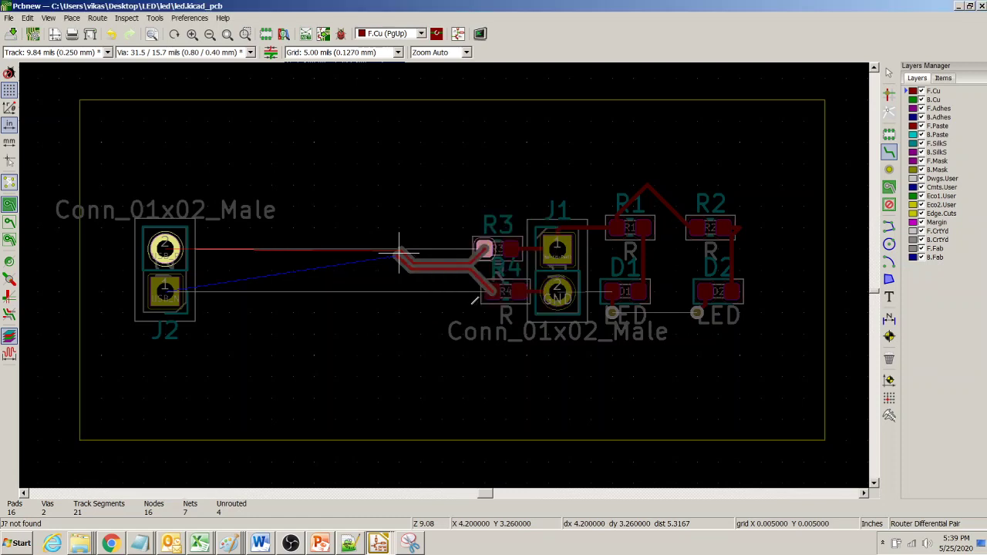
click(203, 271)
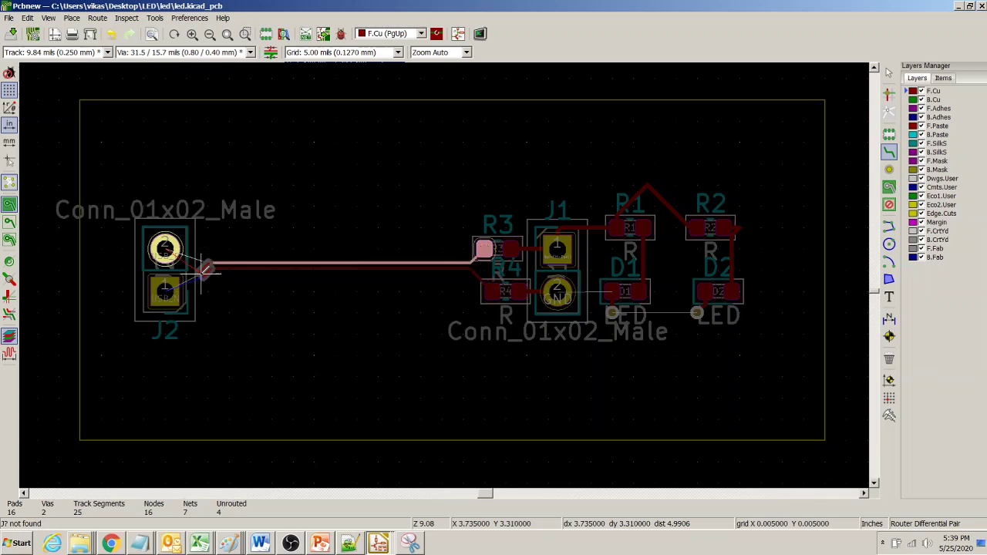
click(165, 290)
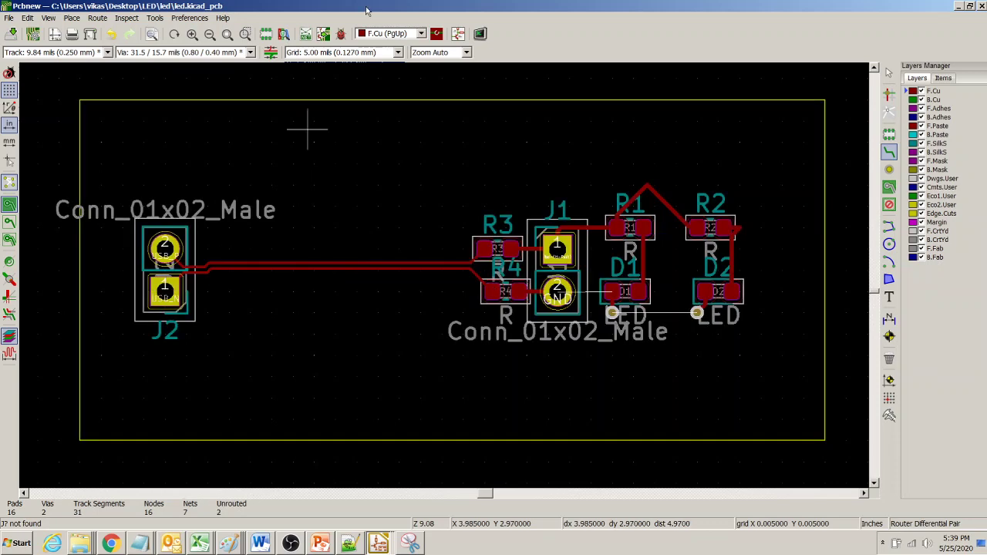
click(192, 34)
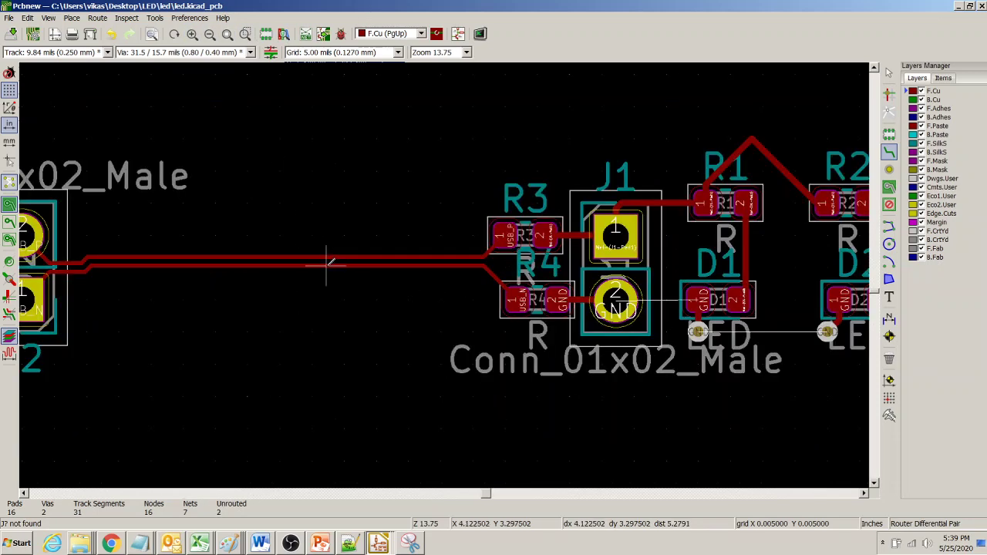
click(23, 494)
click(23, 493)
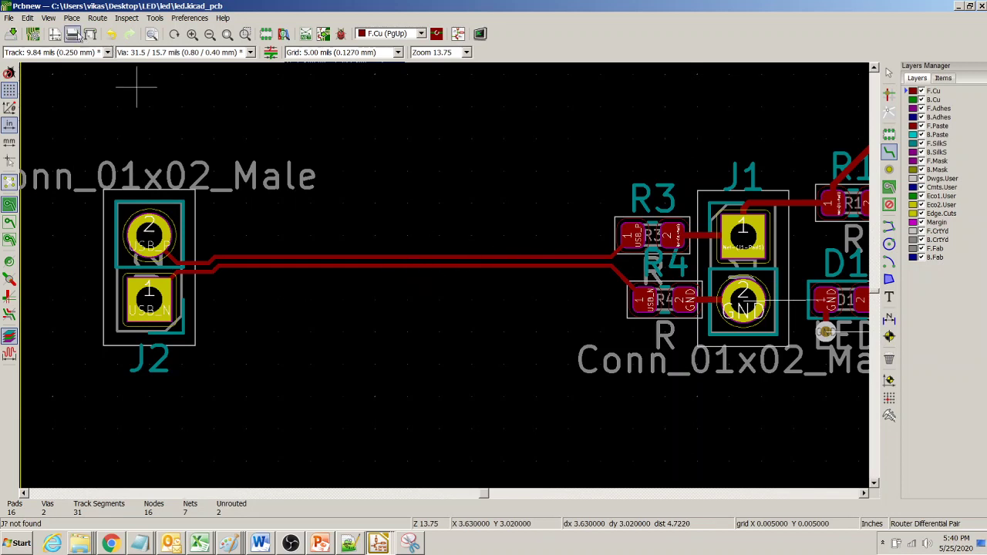
click(97, 17)
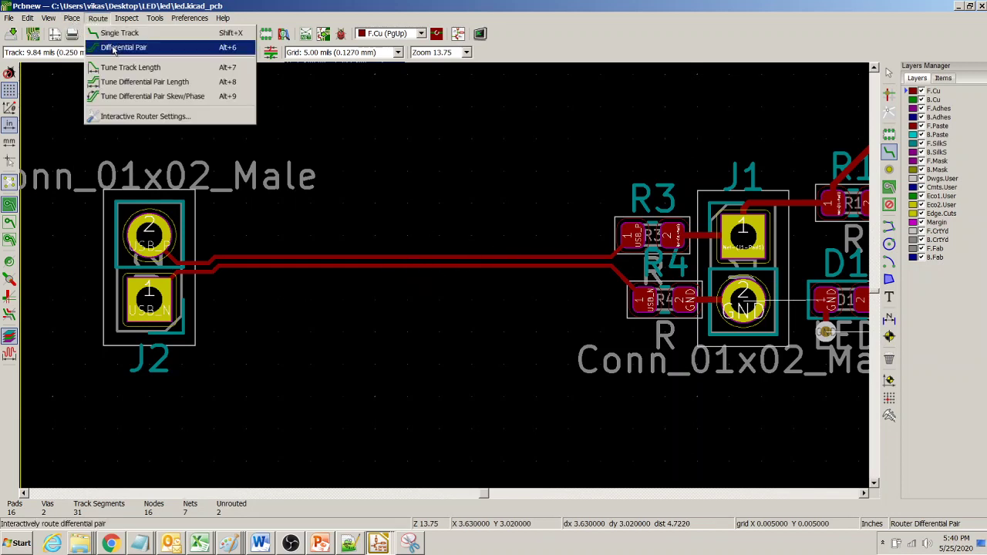
click(135, 82)
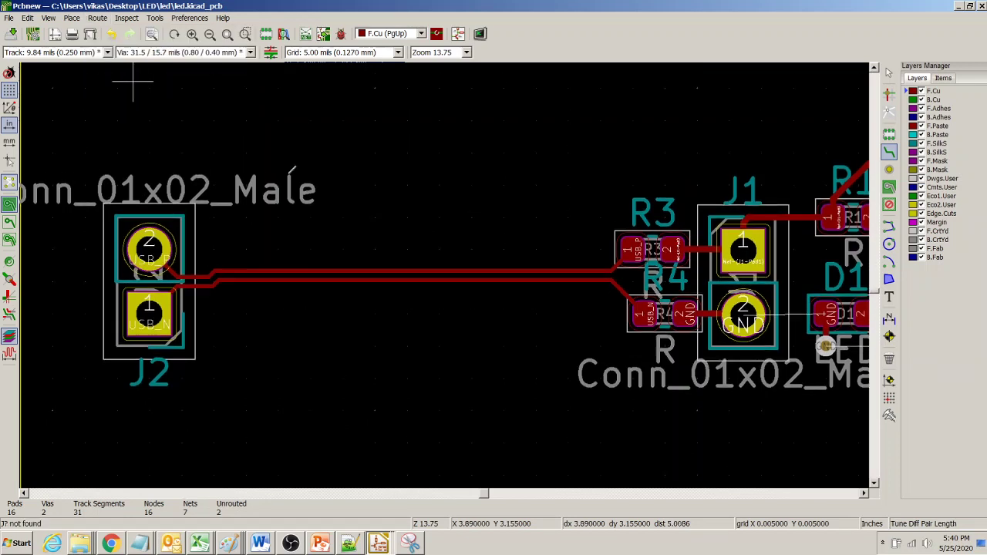
click(357, 276)
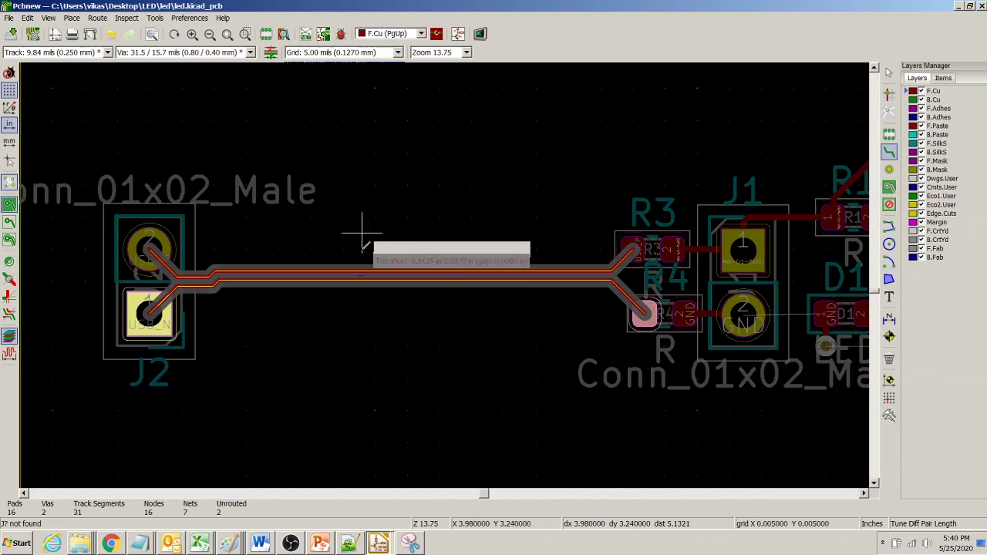
right_click(368, 286)
click(397, 318)
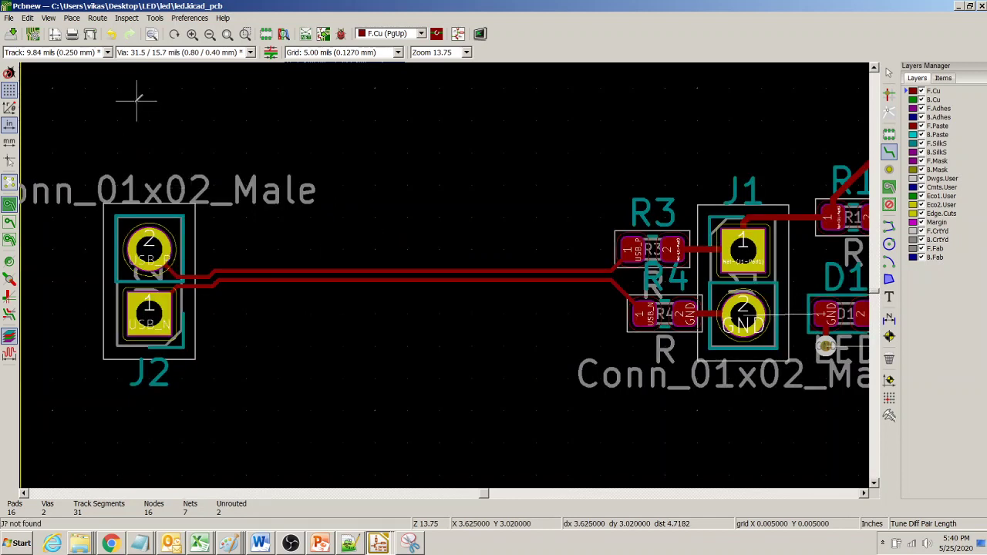
click(97, 19)
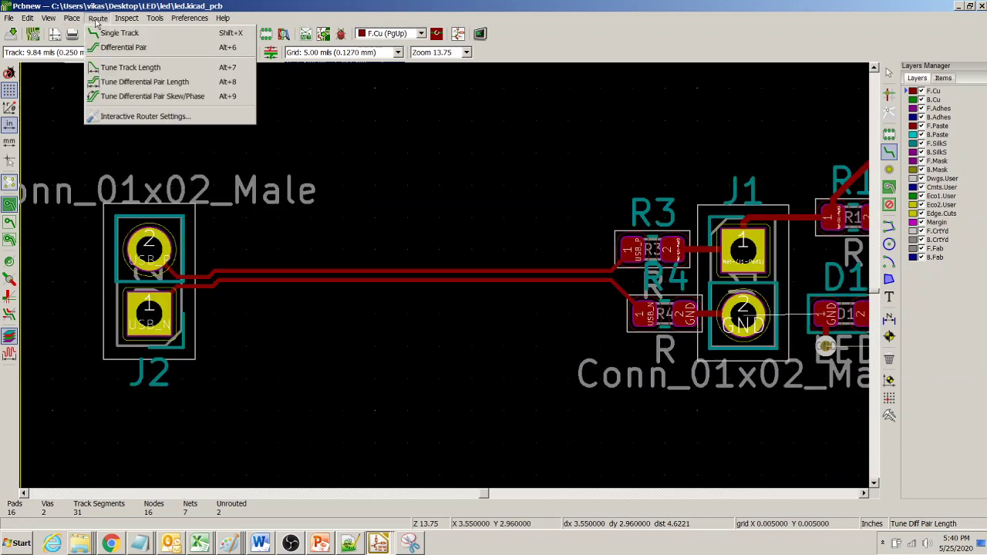
click(138, 95)
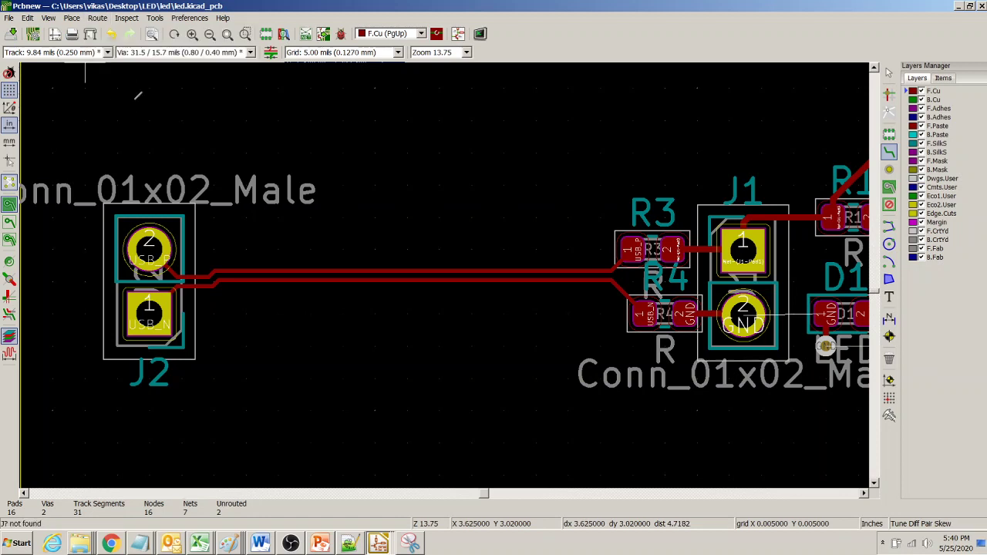
click(337, 276)
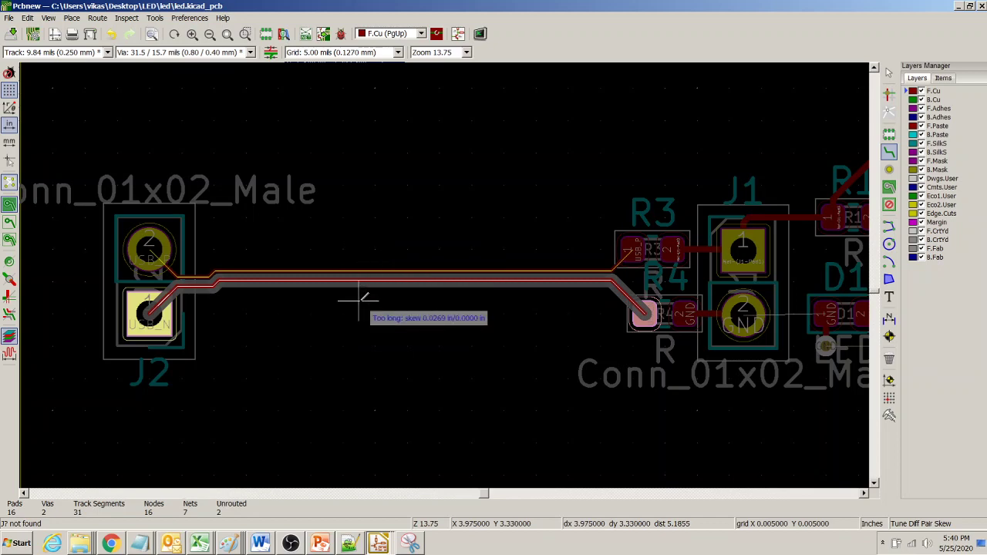
key(Escape)
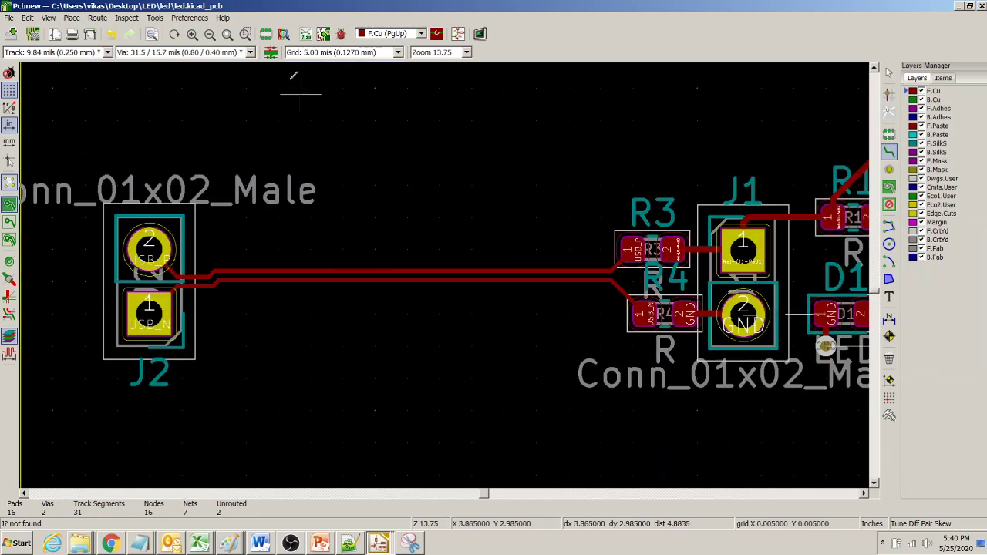
click(209, 34)
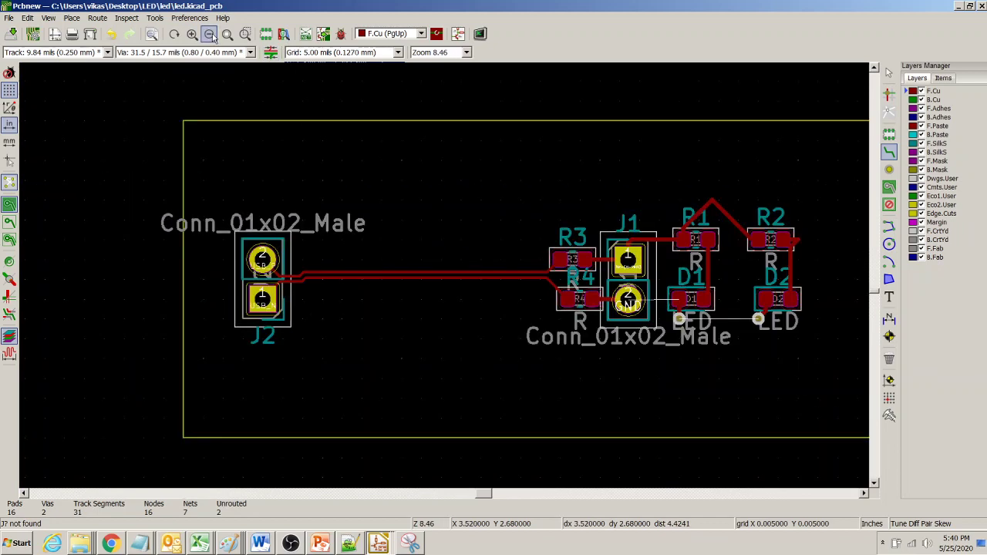